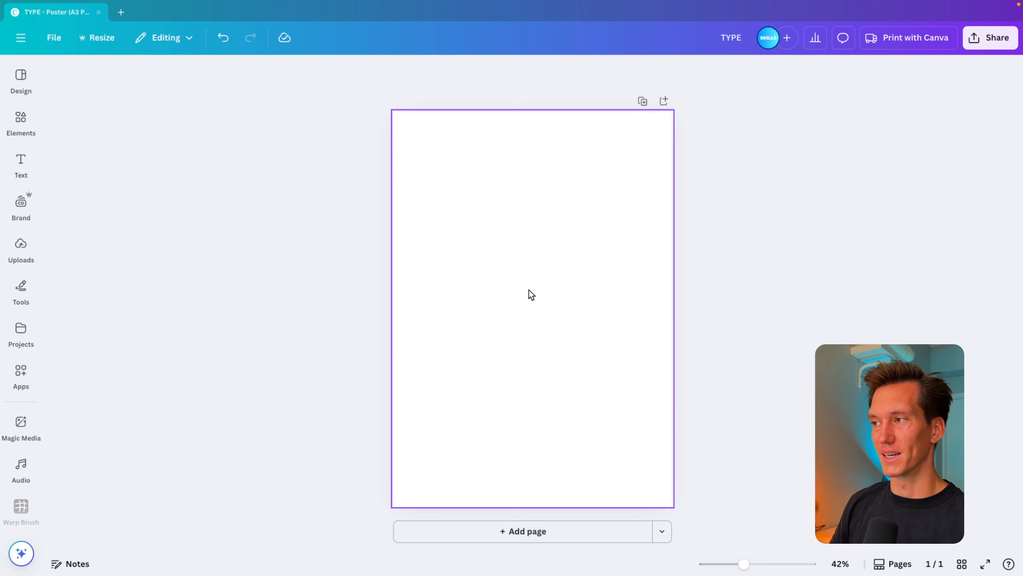
# Set the blank poster page's background to a custom solid green, #2FB24C.
pyautogui.click(527, 288)
pyautogui.click(521, 71)
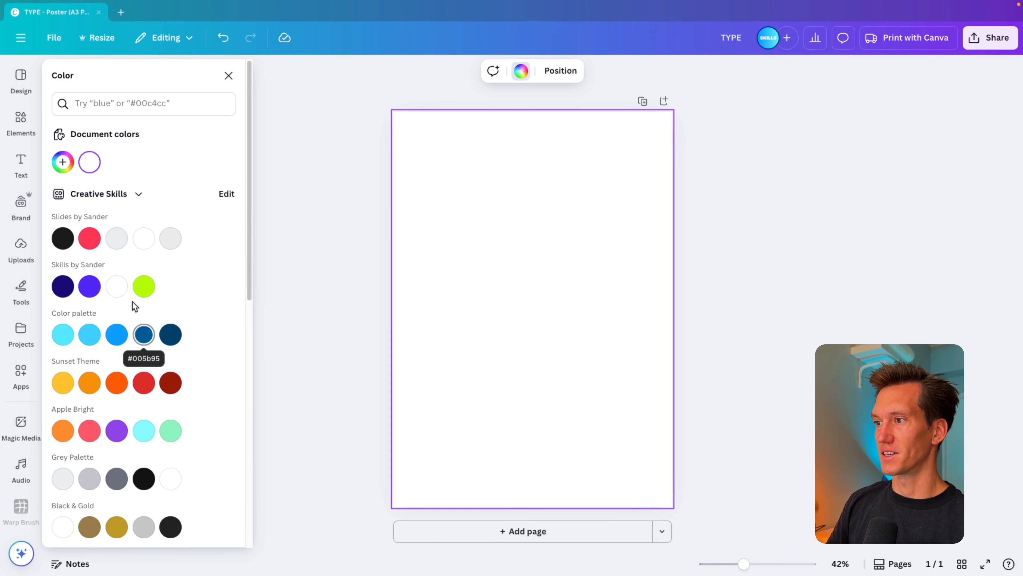
pyautogui.click(62, 161)
pyautogui.moveTo(100, 295); pyautogui.dragTo(133, 296)
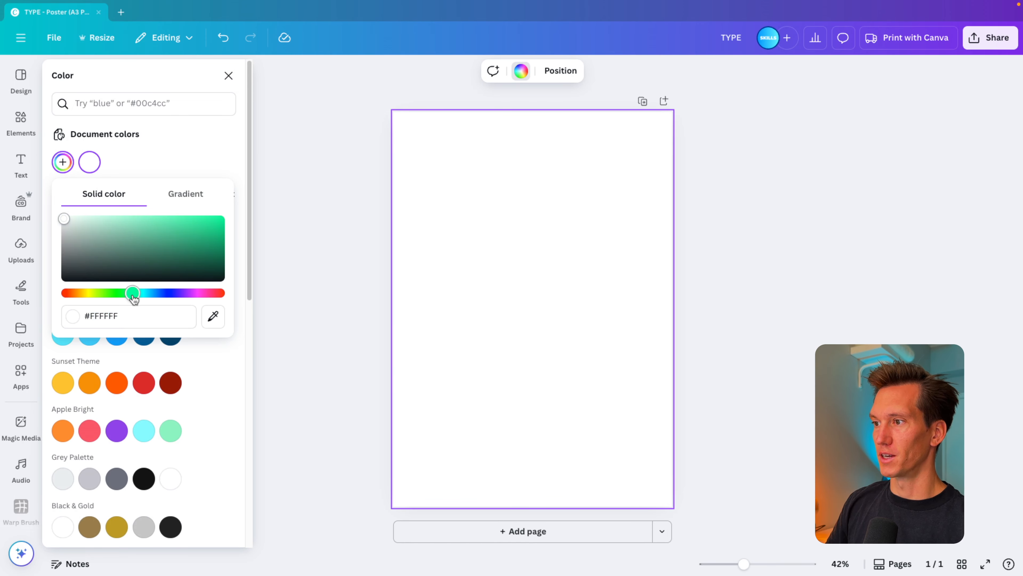
pyautogui.moveTo(178, 257); pyautogui.dragTo(180, 237)
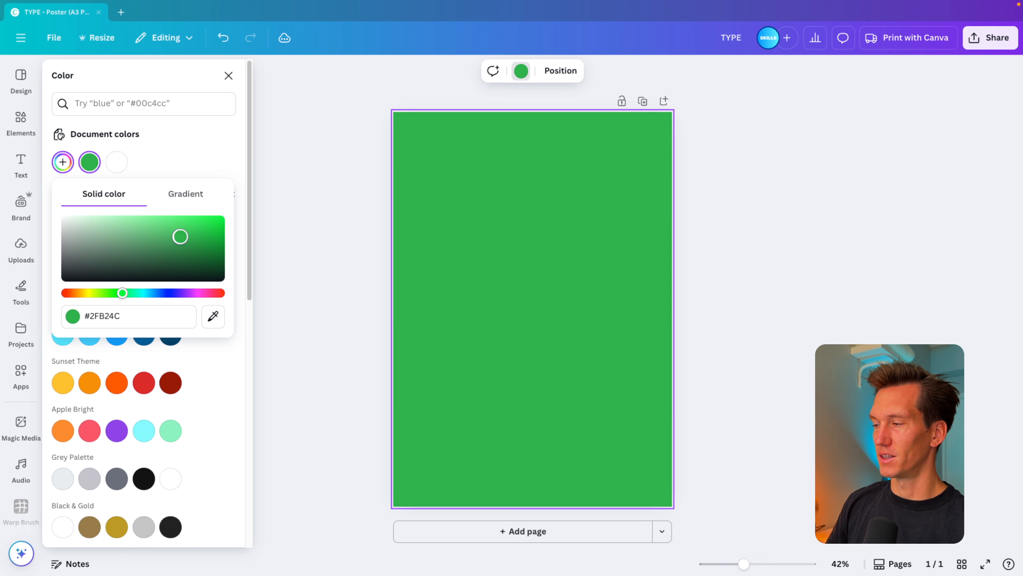
pyautogui.click(326, 279)
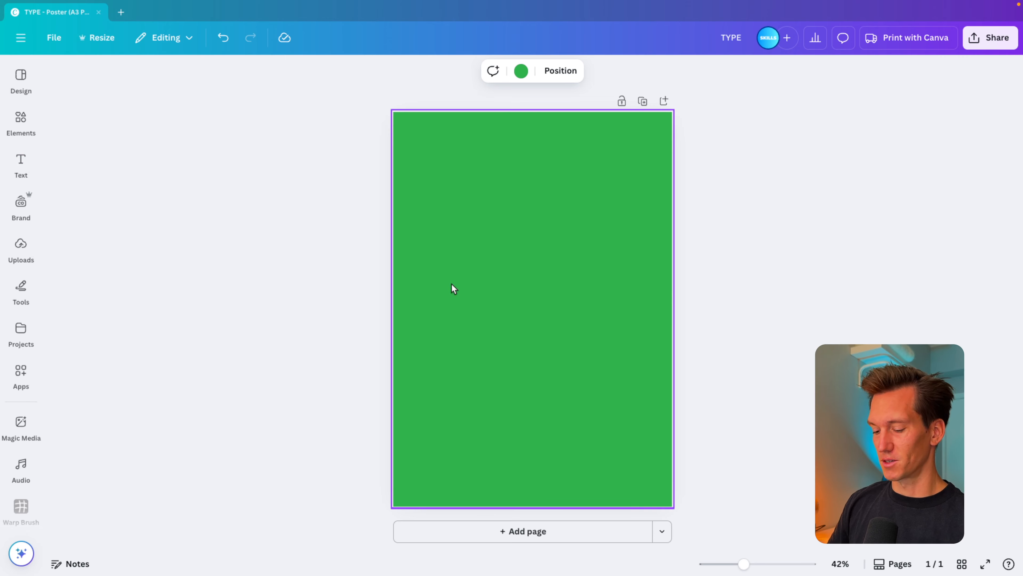
# Add the text "GOLF", enlarge it to about size 253, place it near the top of the poster and colour it white.
pyautogui.write('tGOLF')
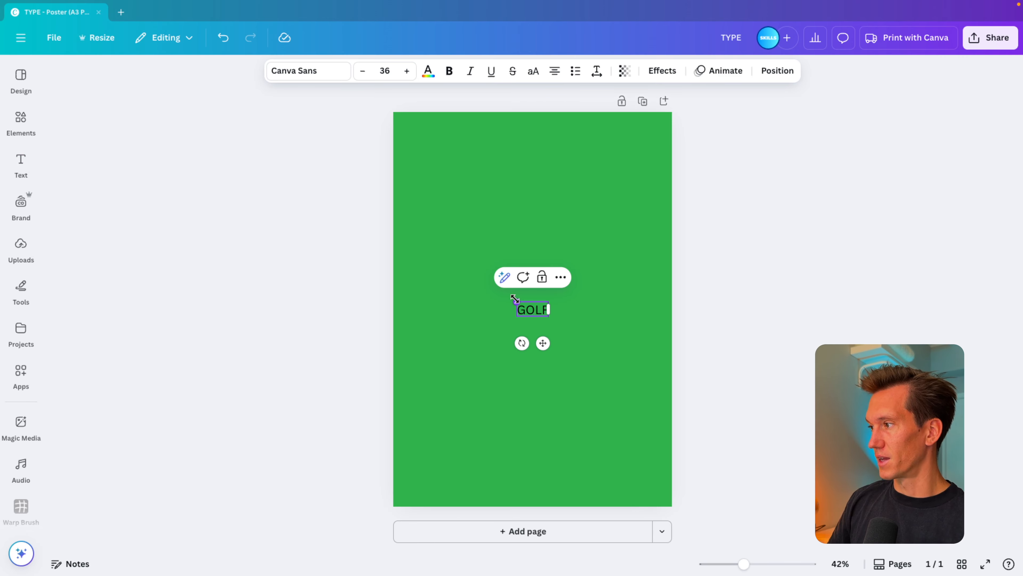
pyautogui.moveTo(515, 299); pyautogui.dragTo(422, 258)
pyautogui.moveTo(571, 349); pyautogui.dragTo(556, 208)
pyautogui.click(428, 72)
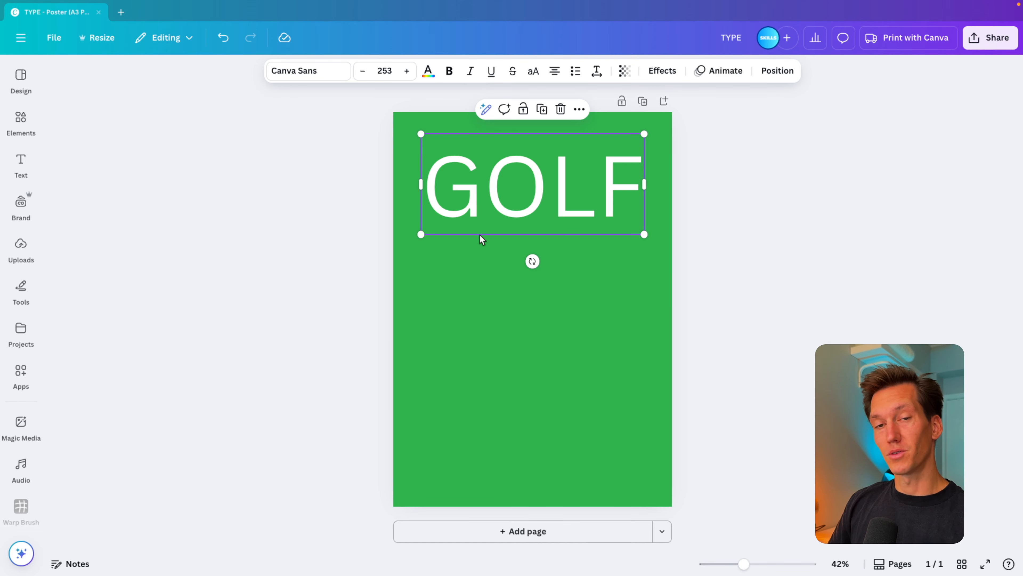
# Set the GOLF text's font to ITC Motter Corpus Condensed and enlarge it to about size 336.
pyautogui.click(318, 78)
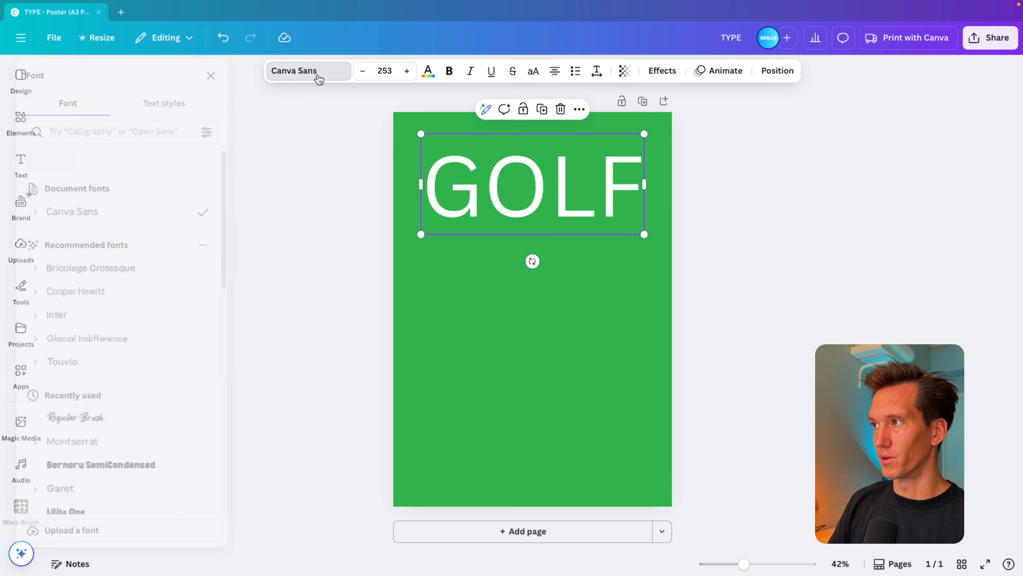
pyautogui.click(109, 132)
pyautogui.write('ITC')
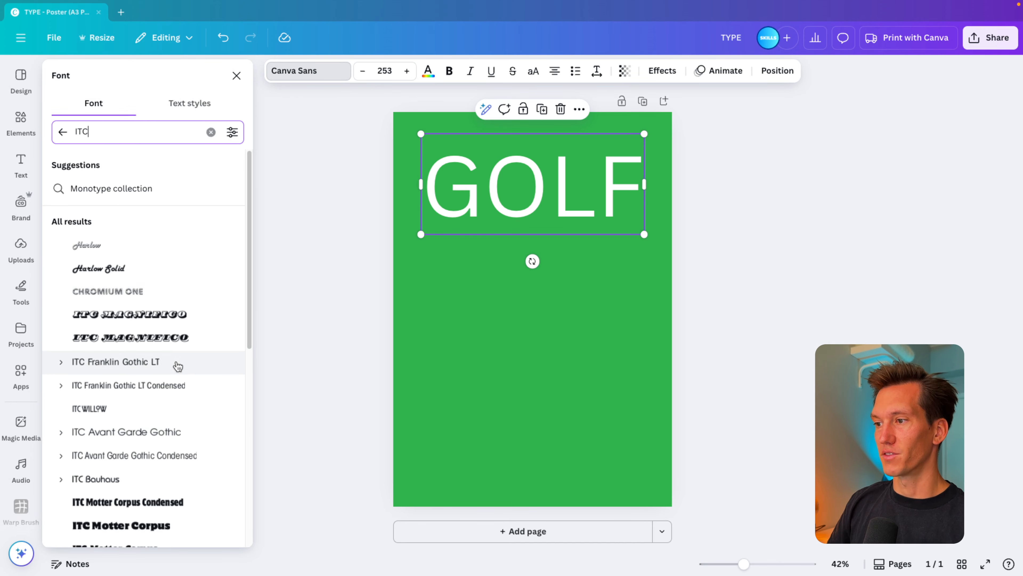
pyautogui.scroll(-1, 177, 362)
pyautogui.scroll(-3, 145, 388)
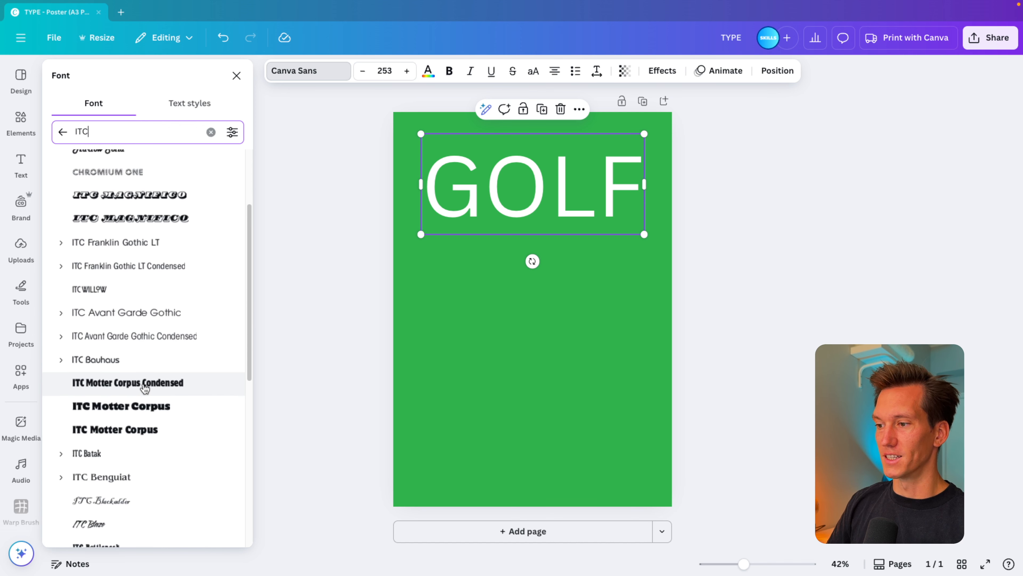
pyautogui.click(149, 411)
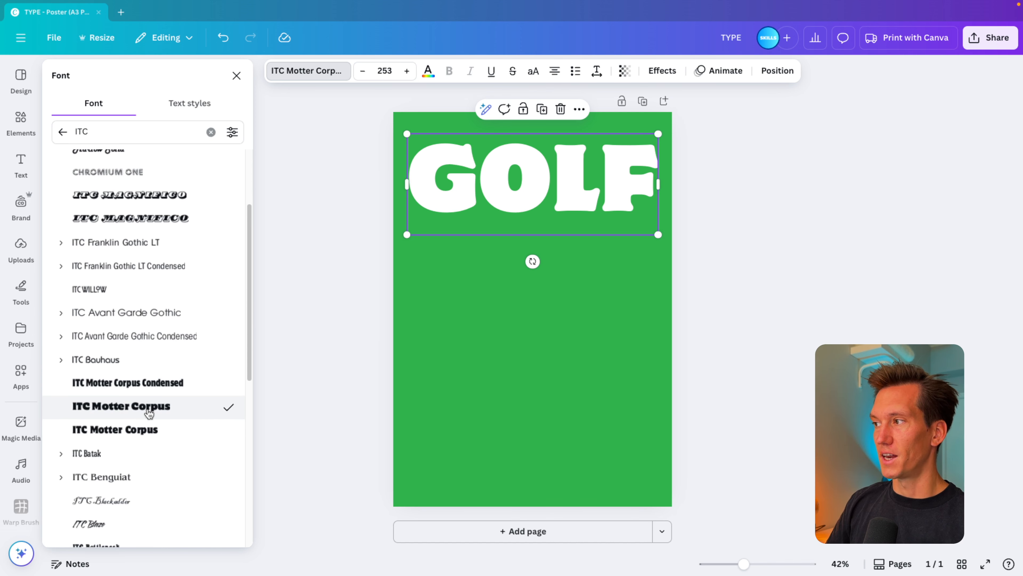
pyautogui.click(146, 433)
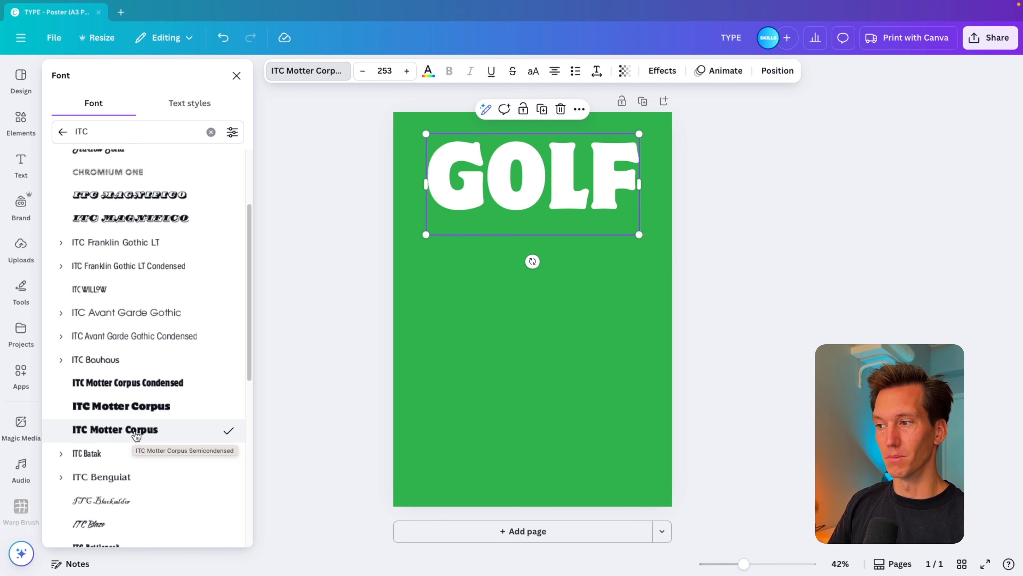
pyautogui.click(128, 383)
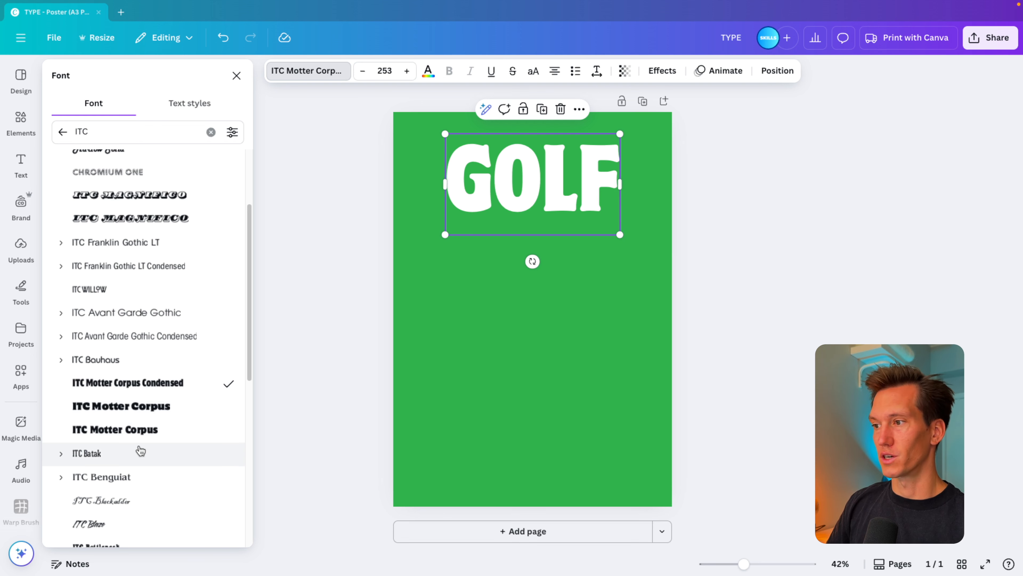
pyautogui.moveTo(619, 236); pyautogui.dragTo(653, 252)
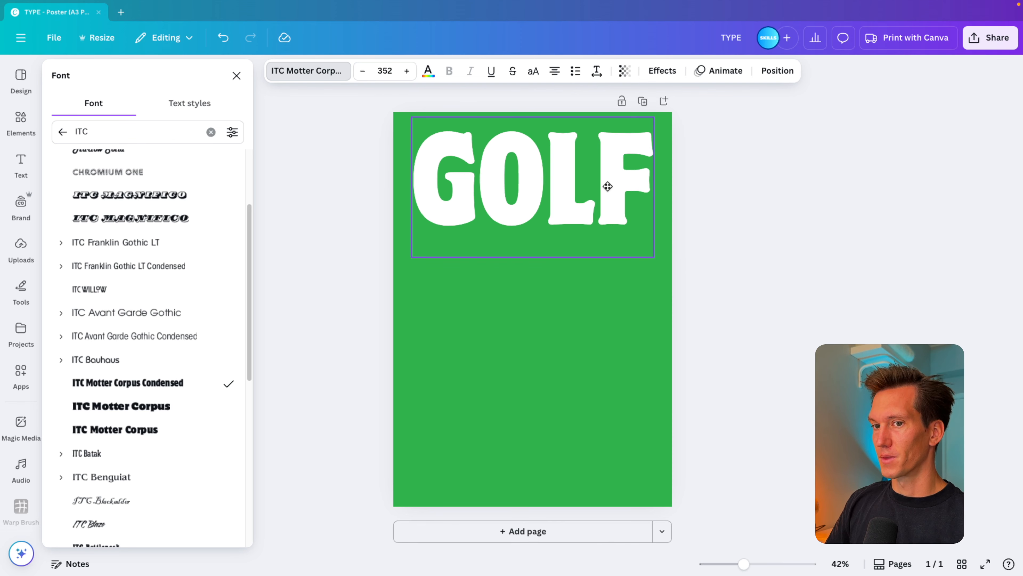
pyautogui.moveTo(649, 122); pyautogui.dragTo(648, 118)
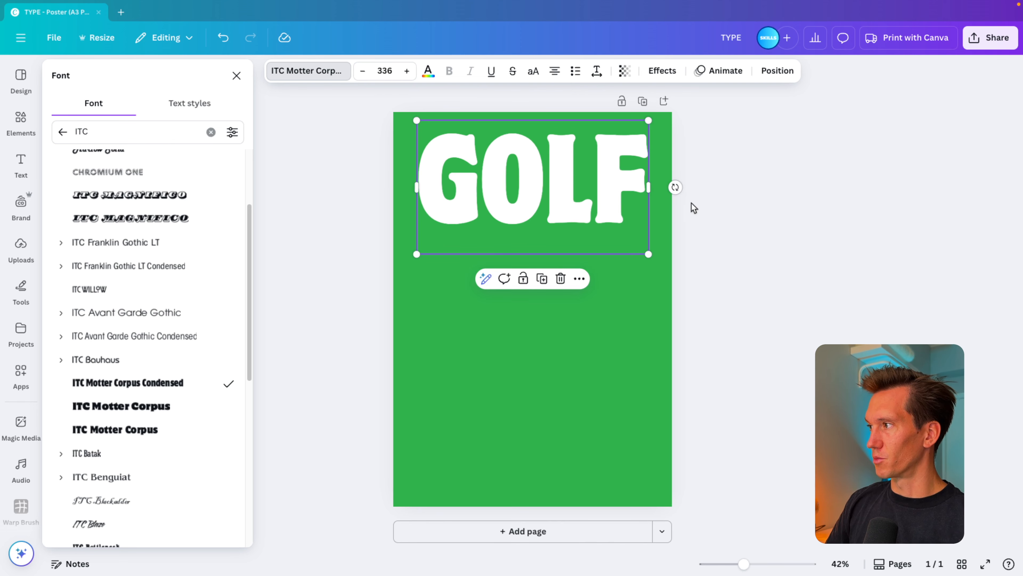
# Duplicate the GOLF text to the bottom of the poster, change it to "CLASS" and scale it to about size 290.
pyautogui.keyDown('alt'); pyautogui.moveTo(589, 177); pyautogui.dragTo(585, 445); pyautogui.keyUp('alt')
pyautogui.doubleClick(585, 444)
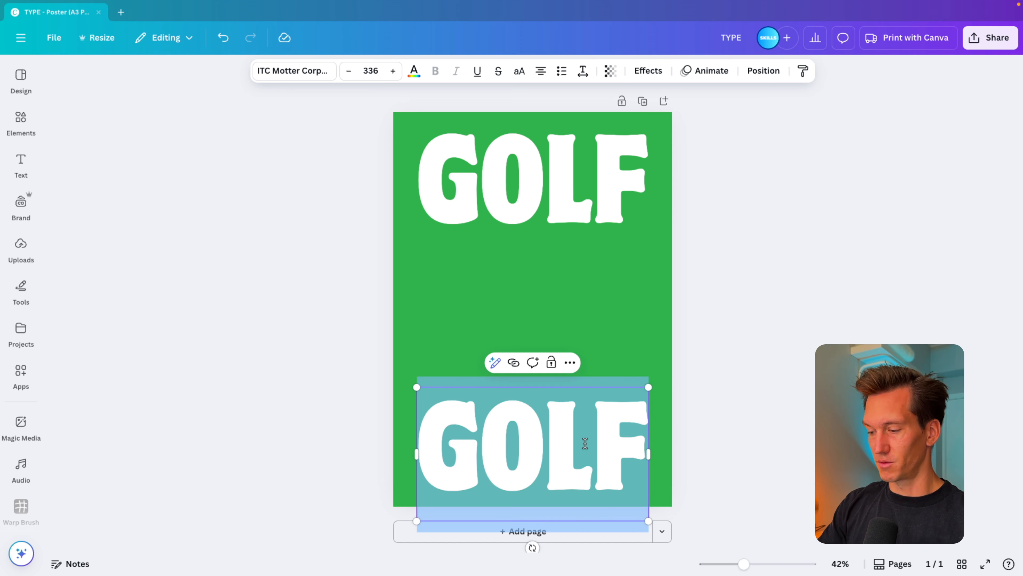
pyautogui.write('CLASS')
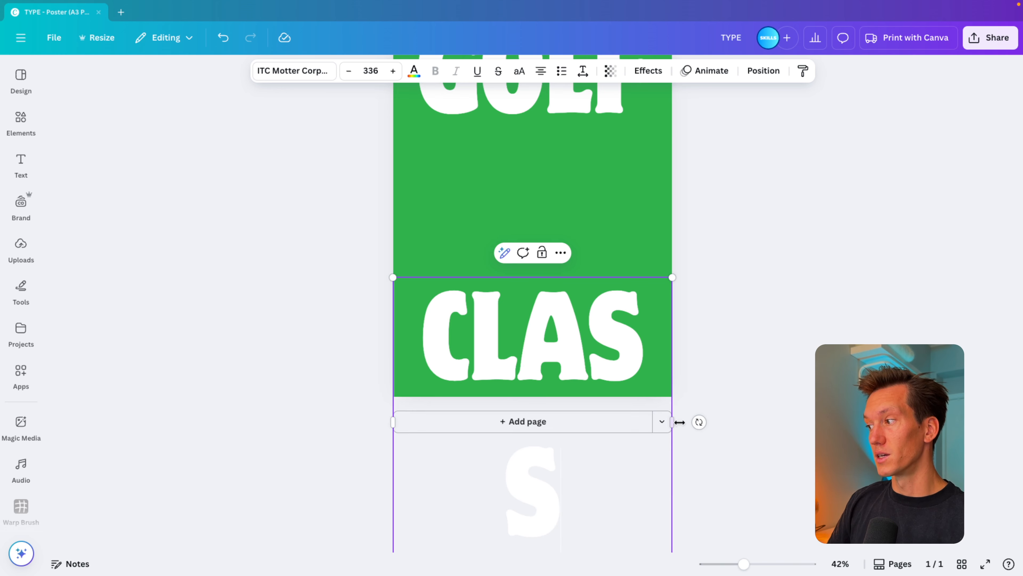
pyautogui.moveTo(679, 422); pyautogui.dragTo(703, 423)
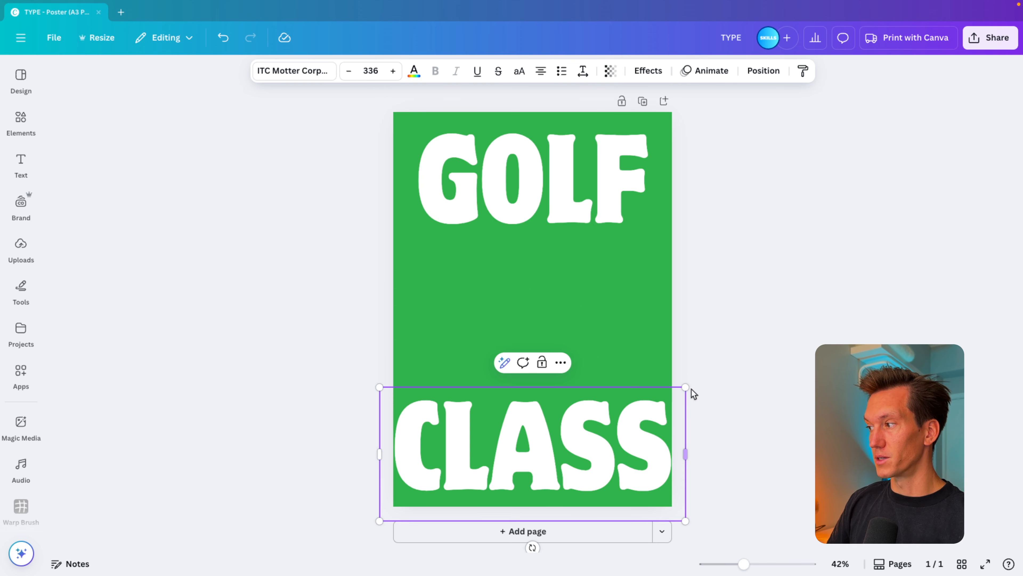
pyautogui.moveTo(700, 388); pyautogui.dragTo(665, 391)
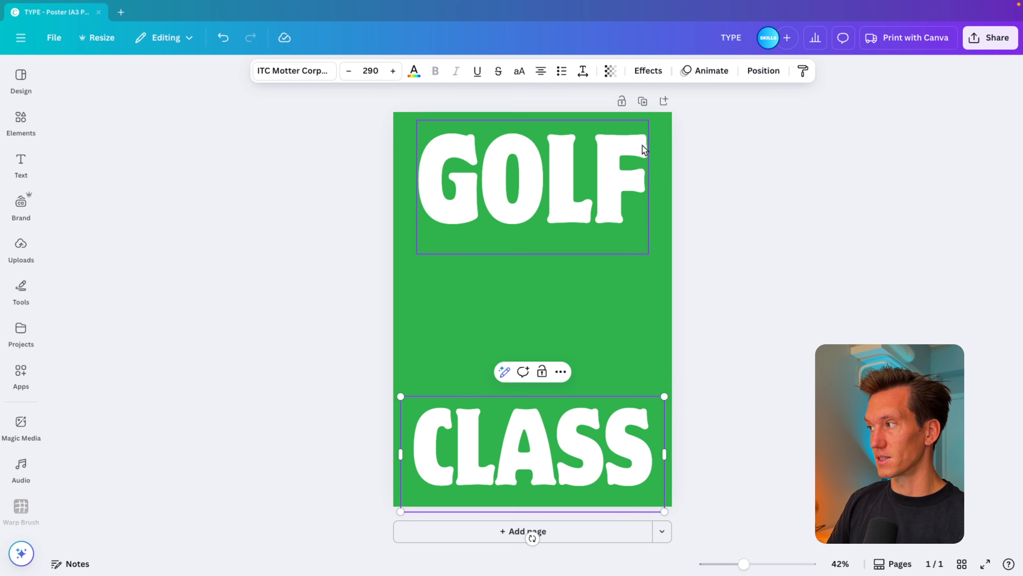
pyautogui.moveTo(601, 444); pyautogui.dragTo(601, 438)
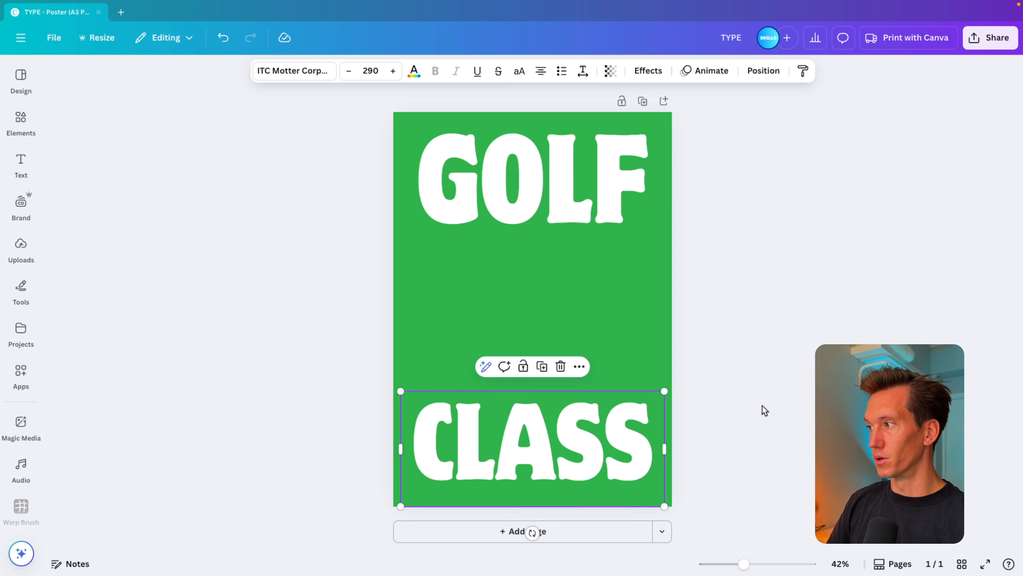
pyautogui.click(763, 405)
# Search the elements library for "golf ball" and show only the photo results.
pyautogui.click(20, 246)
pyautogui.click(21, 121)
pyautogui.click(105, 77)
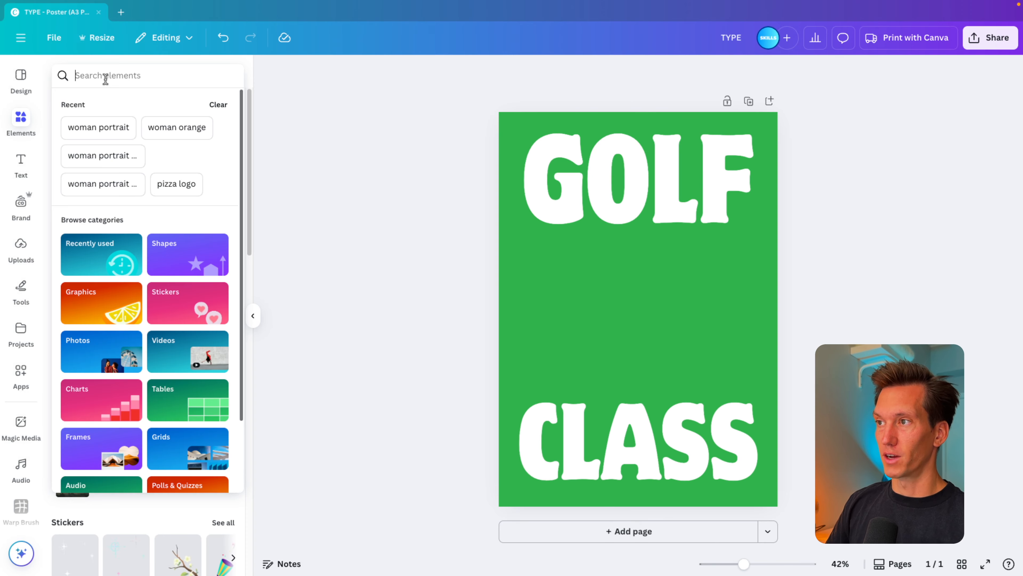
pyautogui.write('gofl b')
pyautogui.press('BackSpace')
pyautogui.press('BackSpace')
pyautogui.press('BackSpace')
pyautogui.press('BackSpace')
pyautogui.write('lf ball')
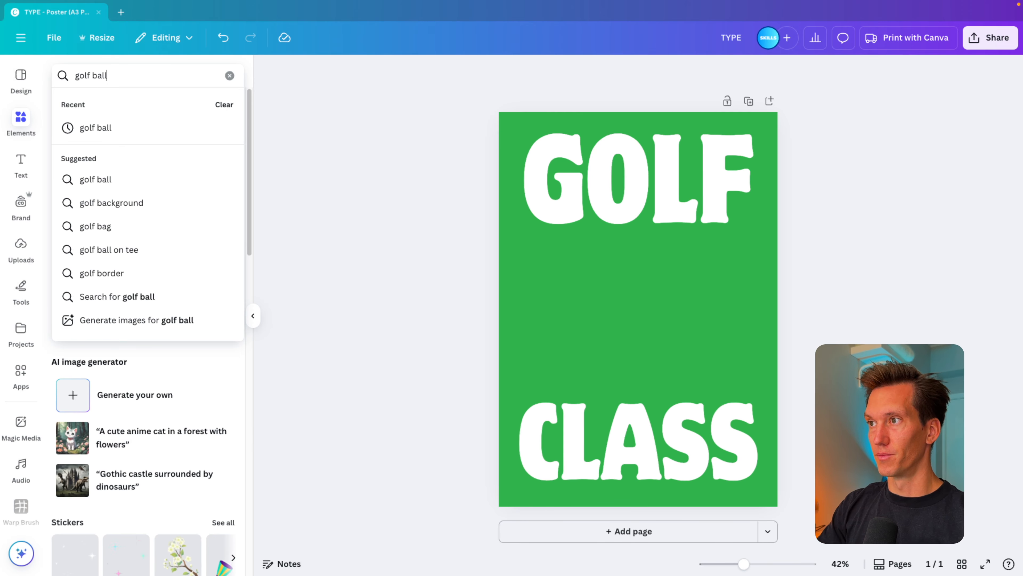
pyautogui.press('Return')
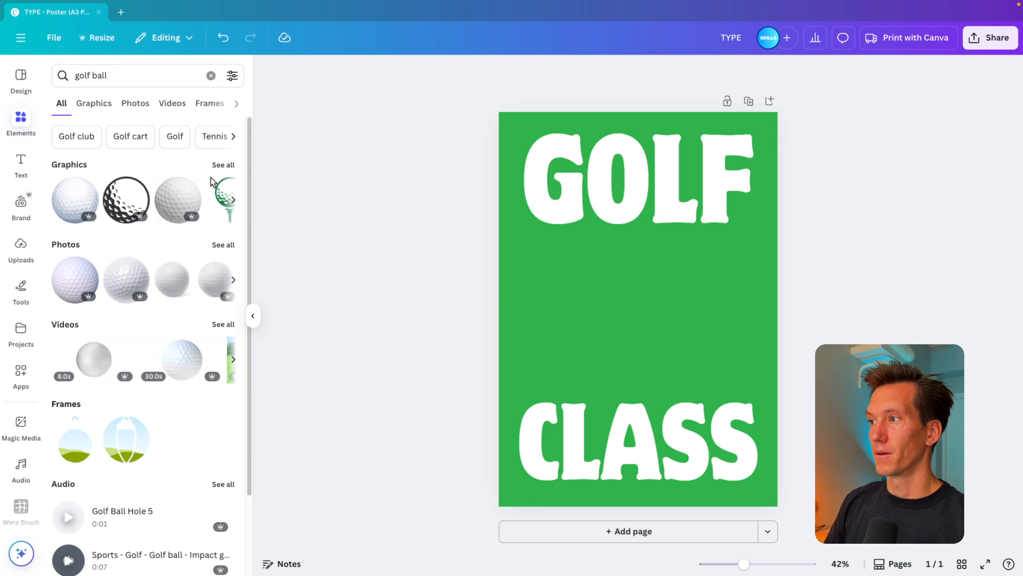
pyautogui.click(223, 245)
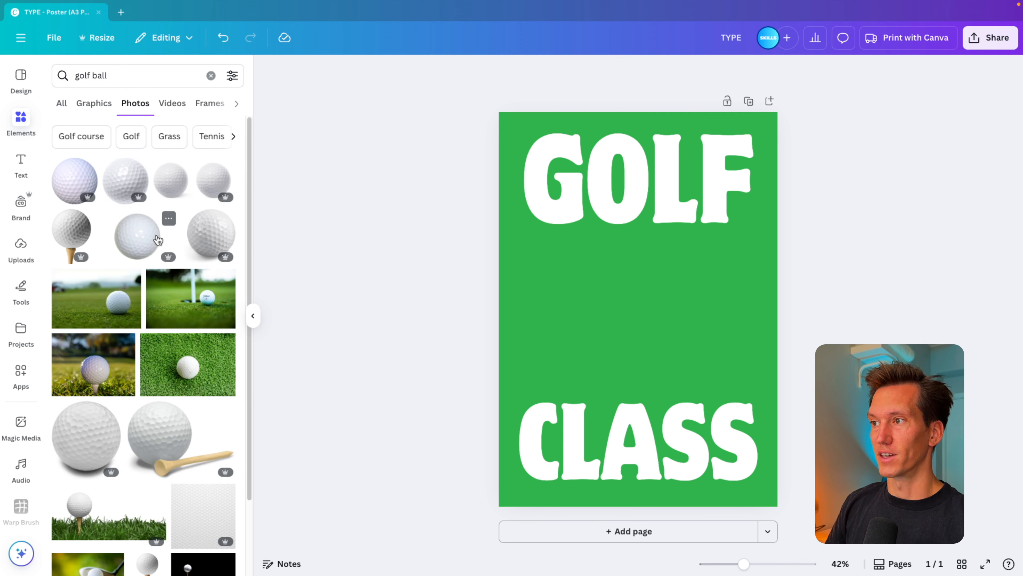
# Insert the glossy white golf ball photo in the page centre and shrink it to fit between GOLF and CLASS.
pyautogui.click(119, 182)
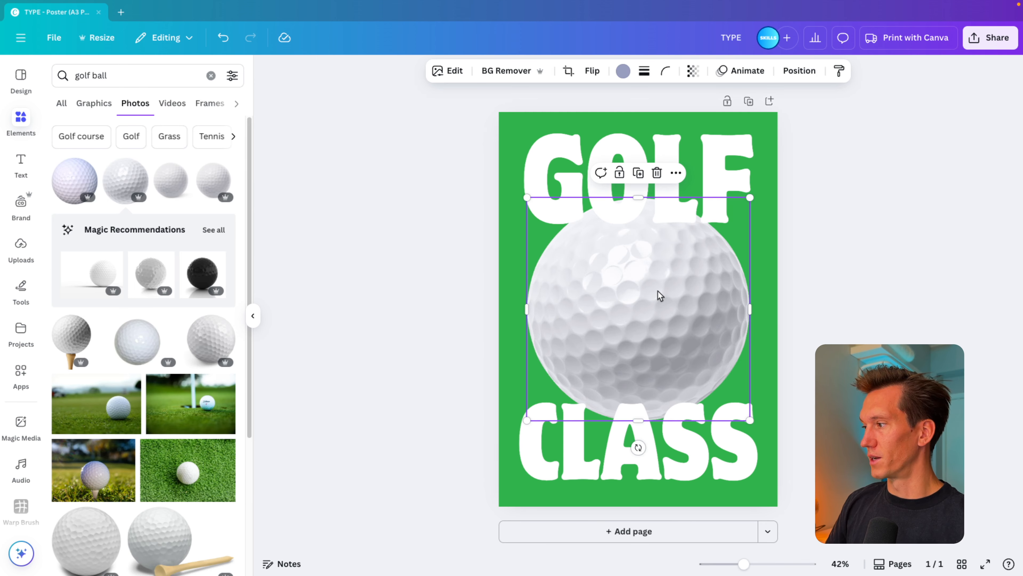
pyautogui.press('super+x')
pyautogui.press('super+v')
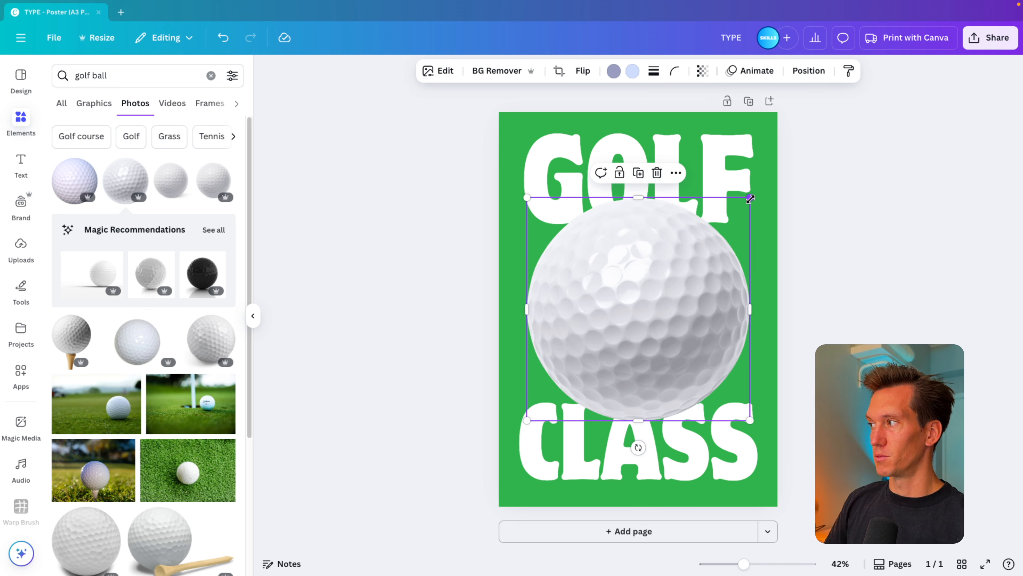
pyautogui.moveTo(751, 198); pyautogui.dragTo(736, 211)
pyautogui.click(806, 301)
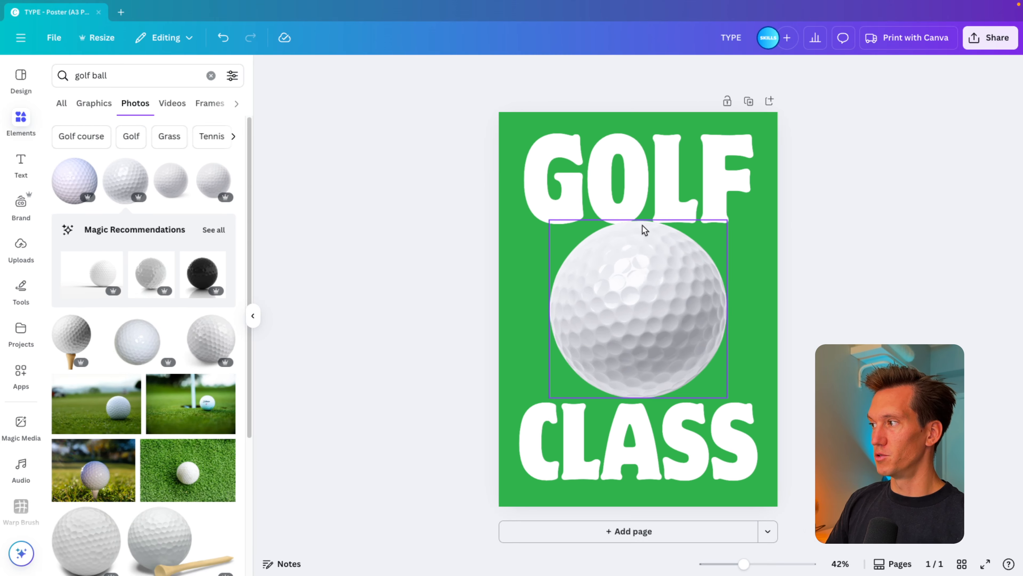
# Enlarge the golf ball slightly so it overlaps the edges of both words, keeping it centred on the page.
pyautogui.scroll(5, 643, 225)
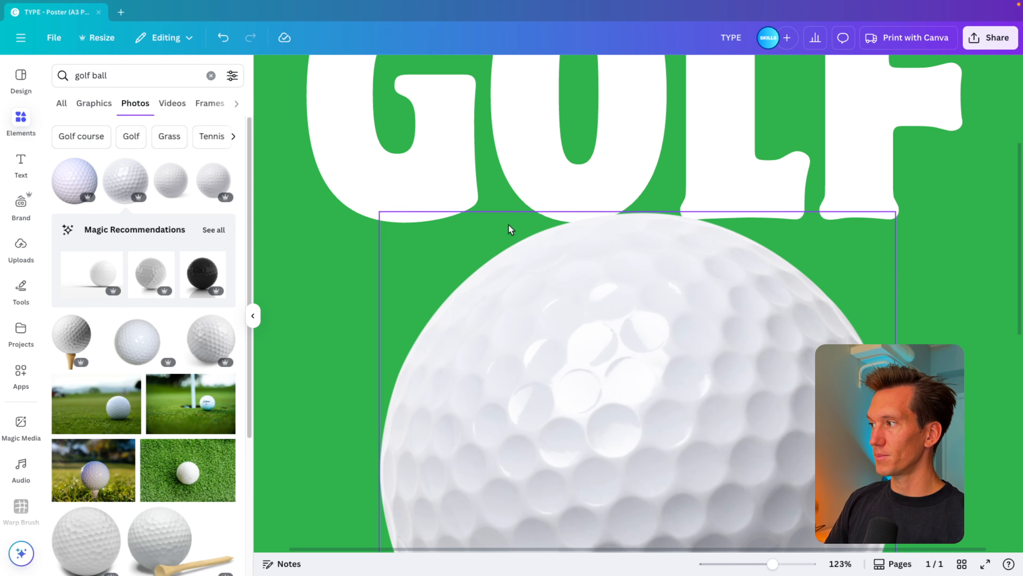
pyautogui.scroll(-5, 584, 247)
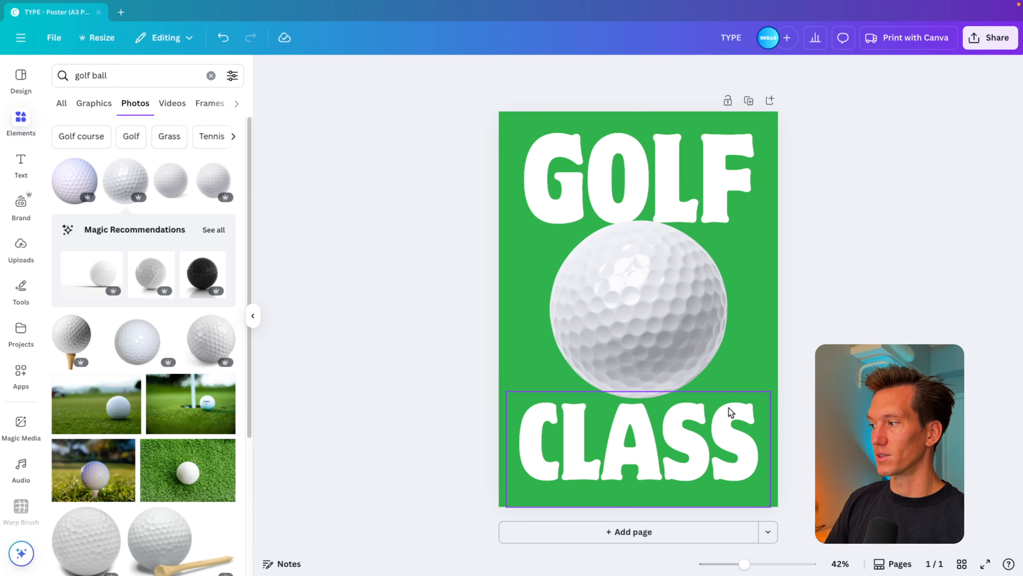
pyautogui.click(724, 395)
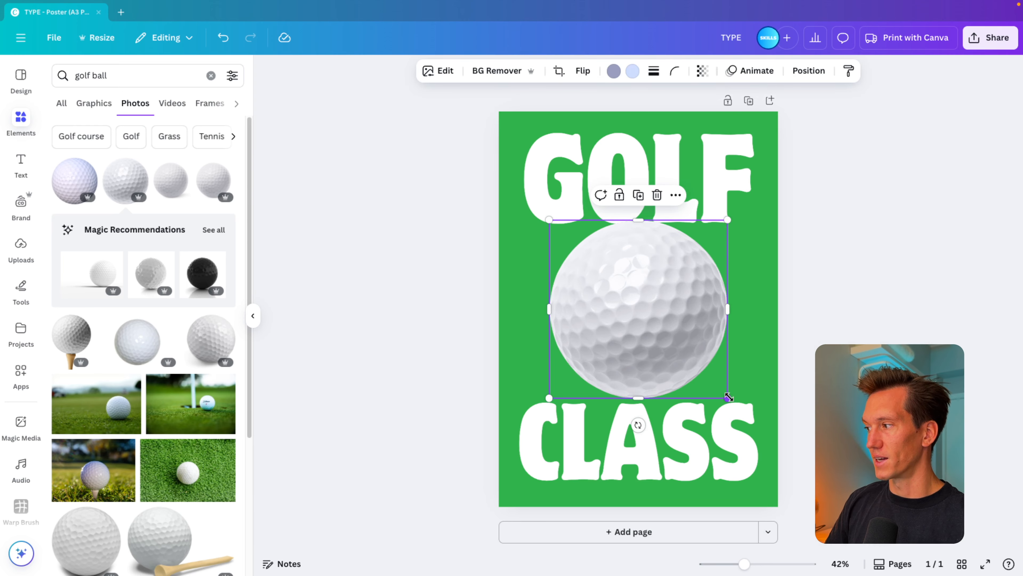
pyautogui.moveTo(731, 400); pyautogui.dragTo(739, 404)
pyautogui.hotkey('ctrl', 'z')
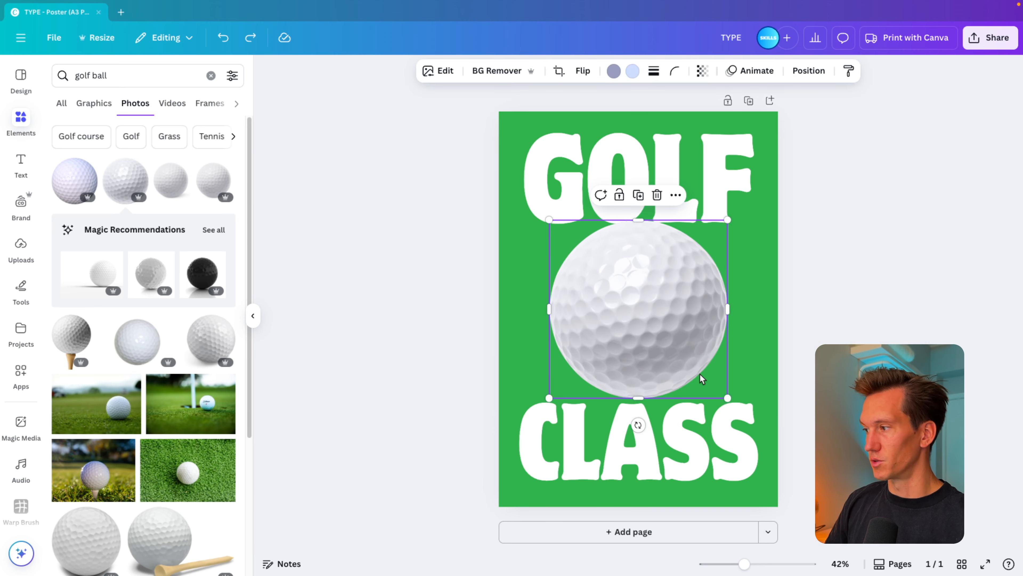
pyautogui.moveTo(552, 399); pyautogui.dragTo(548, 403)
pyautogui.moveTo(648, 336); pyautogui.dragTo(647, 336)
pyautogui.click(796, 323)
# Add a circle centred over the golf ball, enlarge it to about 21 cm across and fill it with the background green.
pyautogui.press('c')
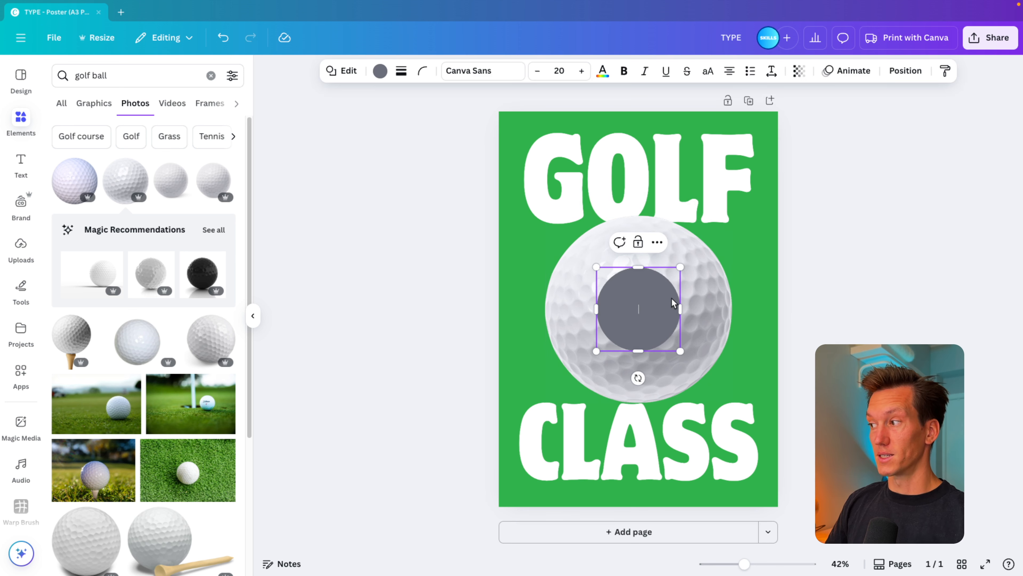
pyautogui.moveTo(680, 266); pyautogui.dragTo(745, 228)
pyautogui.press('super+z')
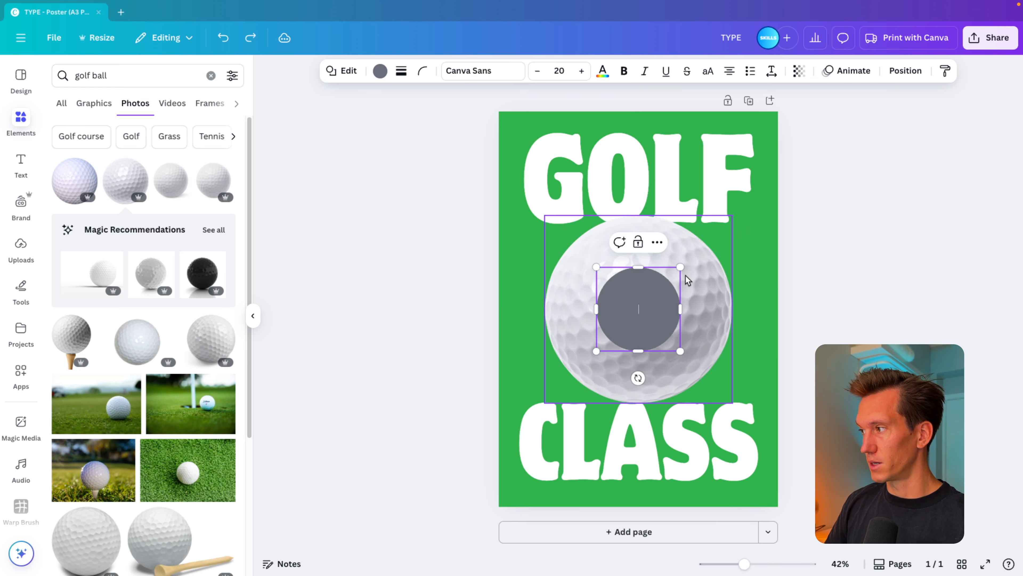
pyautogui.moveTo(681, 266); pyautogui.dragTo(757, 229)
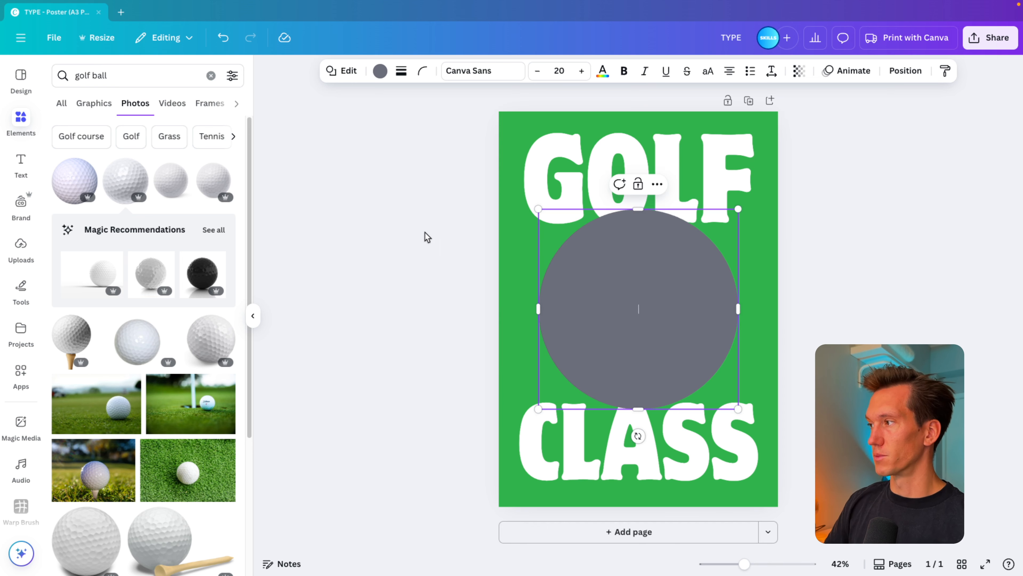
pyautogui.click(380, 72)
pyautogui.click(115, 160)
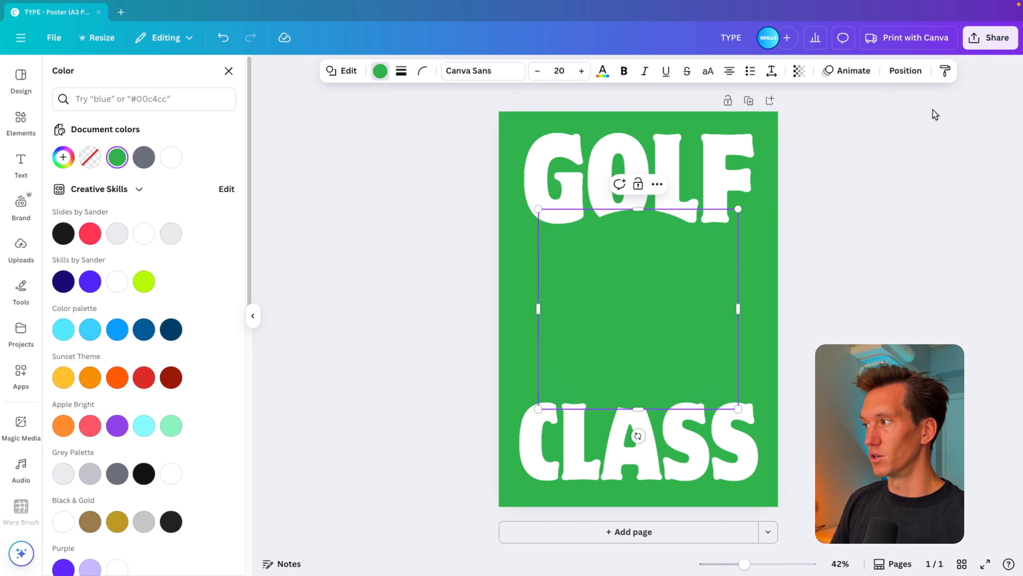
# Move the green circle's layer directly beneath the golf ball so it sits between the ball and the CLASS lettering.
pyautogui.click(905, 71)
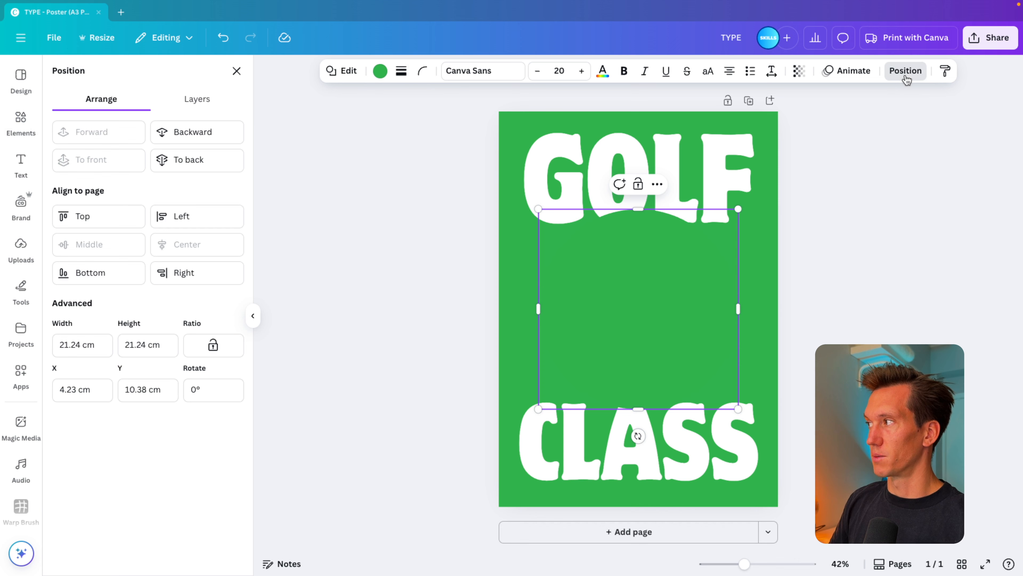
pyautogui.click(200, 100)
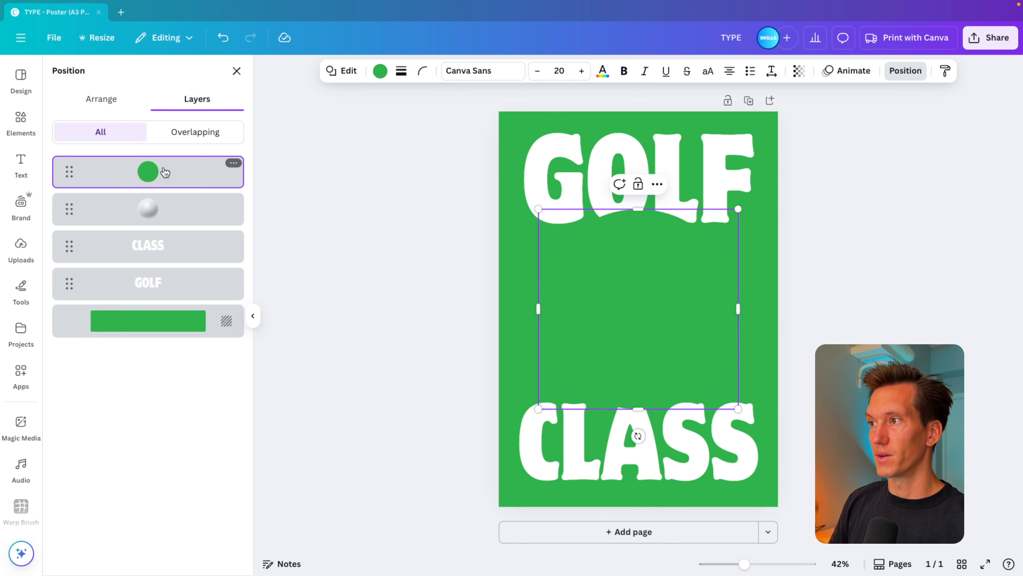
pyautogui.moveTo(165, 172); pyautogui.dragTo(161, 230)
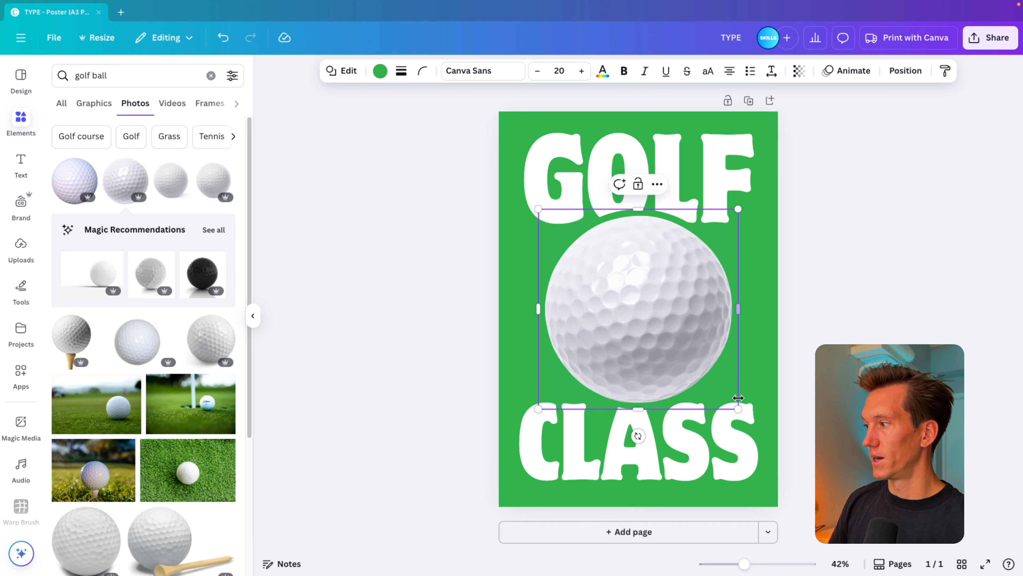
pyautogui.click(851, 403)
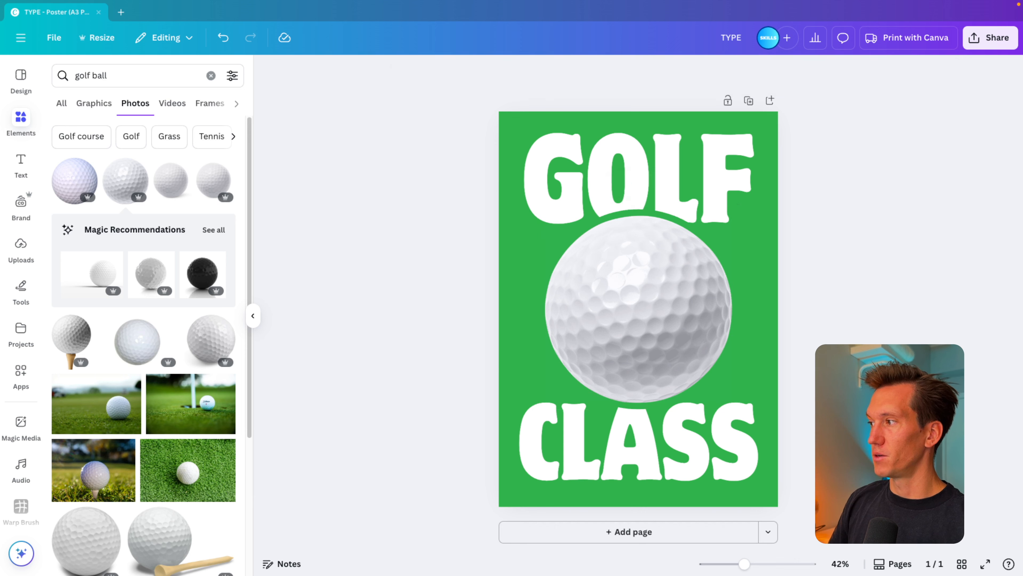
# Shrink the golf ball slightly, keeping it centred on the green circle, to widen the green gap between it and the lettering.
pyautogui.scroll(5, 697, 400)
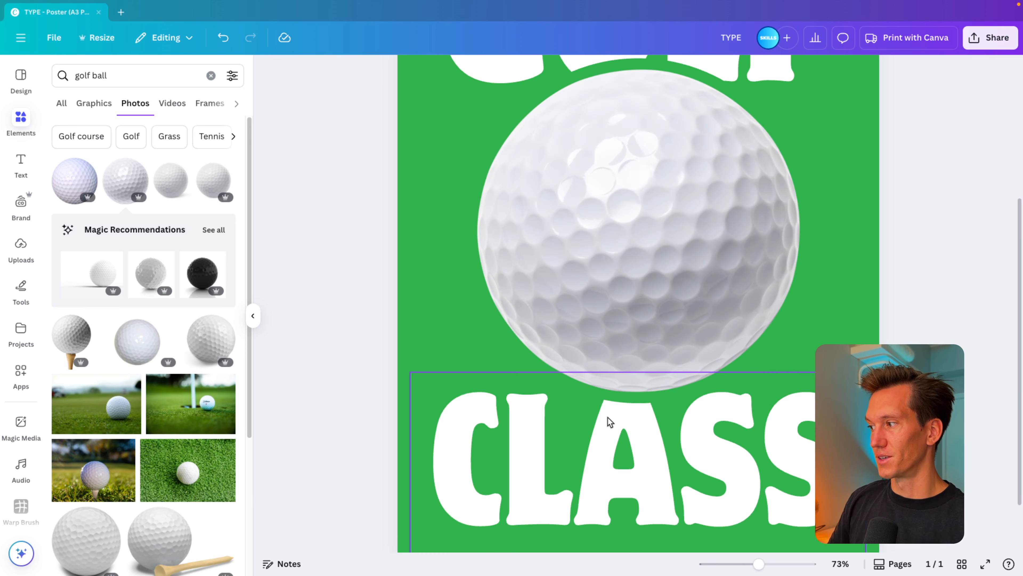
pyautogui.scroll(3, 709, 293)
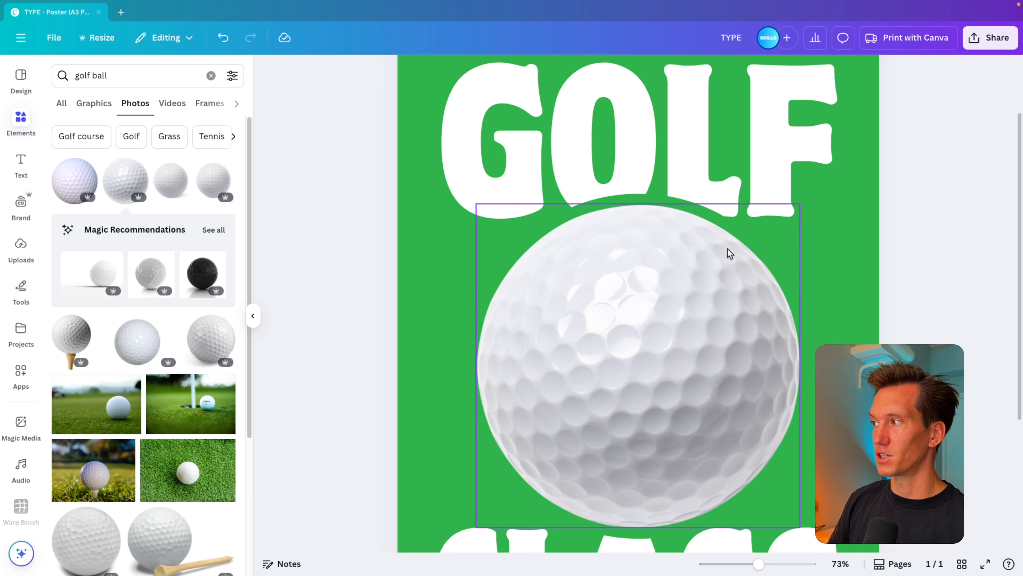
pyautogui.scroll(-5, 726, 252)
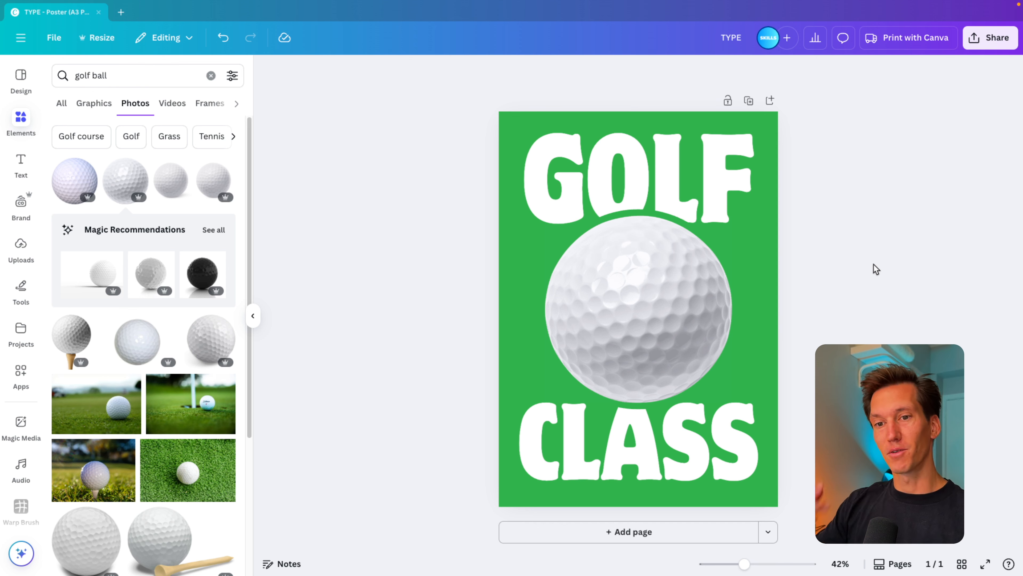
pyautogui.click(729, 219)
pyautogui.moveTo(728, 219); pyautogui.dragTo(728, 218)
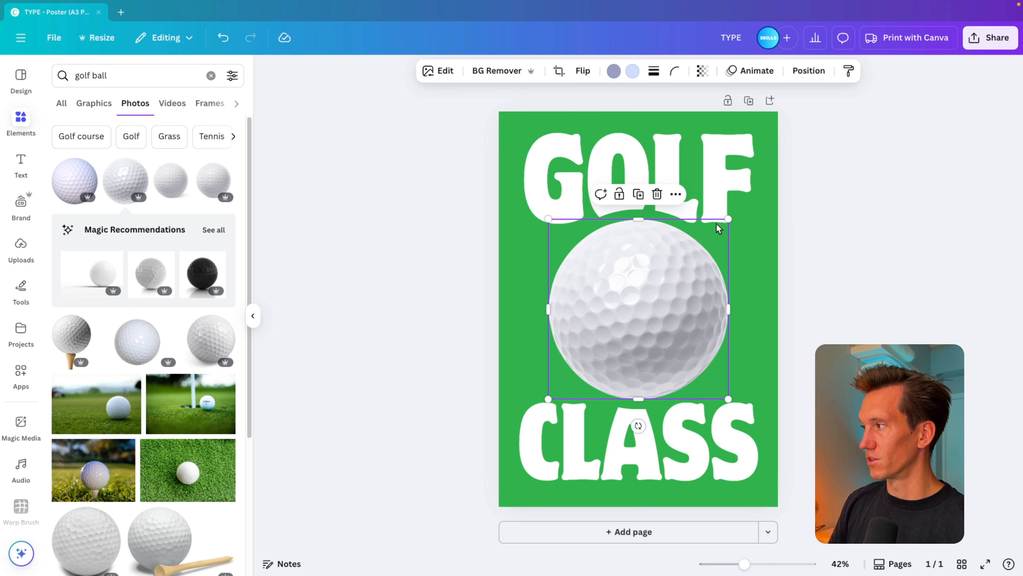
pyautogui.click(830, 238)
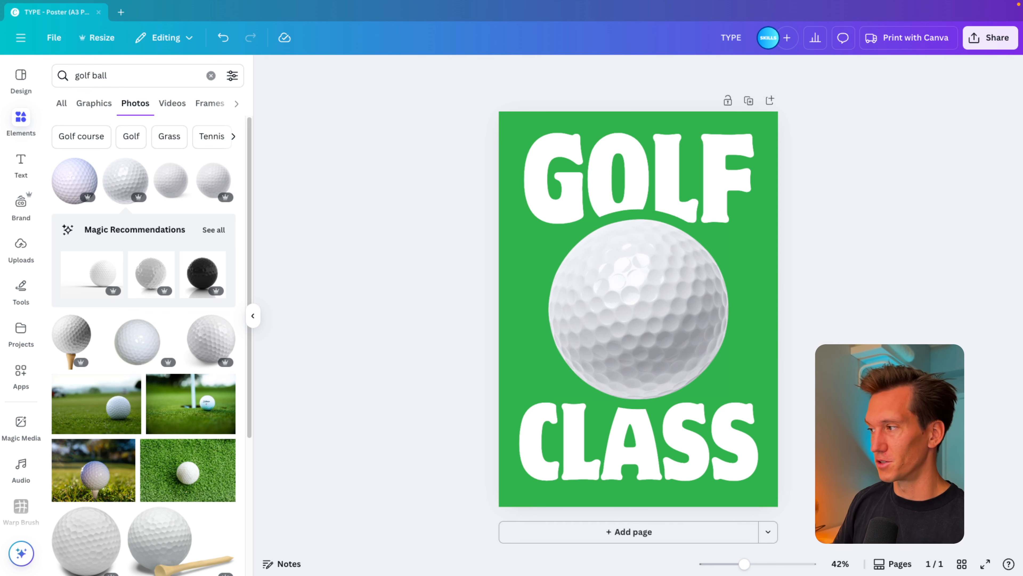
# Add a text box reading "SWINGING MAKES ZEN" and colour its text white.
pyautogui.click(760, 325)
pyautogui.press('t')
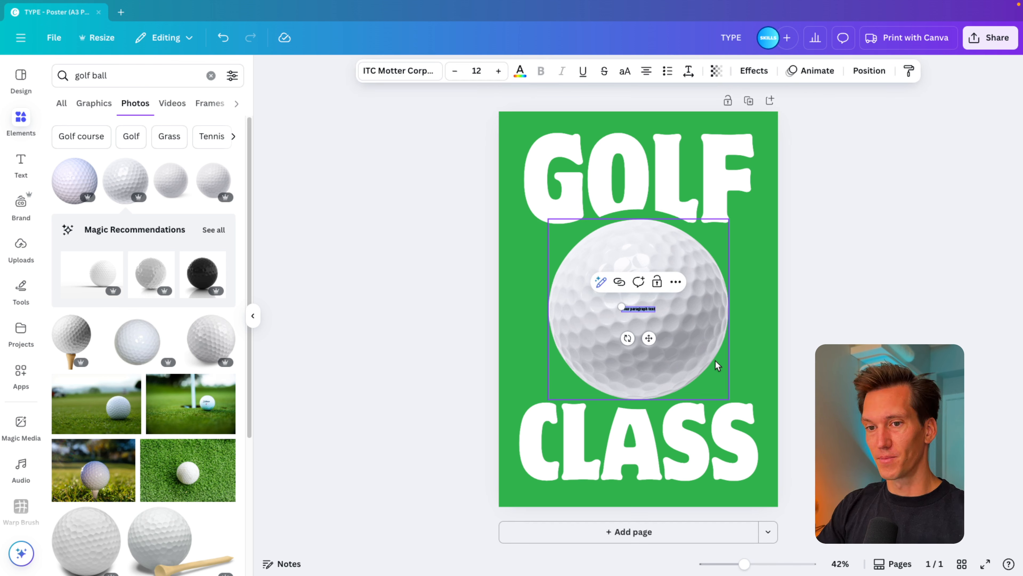
pyautogui.press('BackSpace')
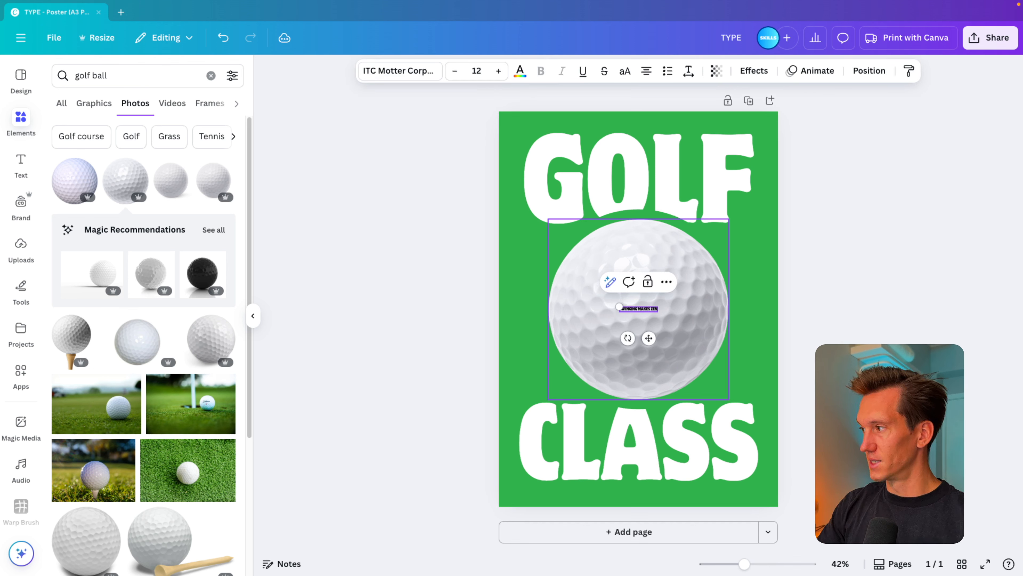
pyautogui.press('super+a')
pyautogui.click(519, 71)
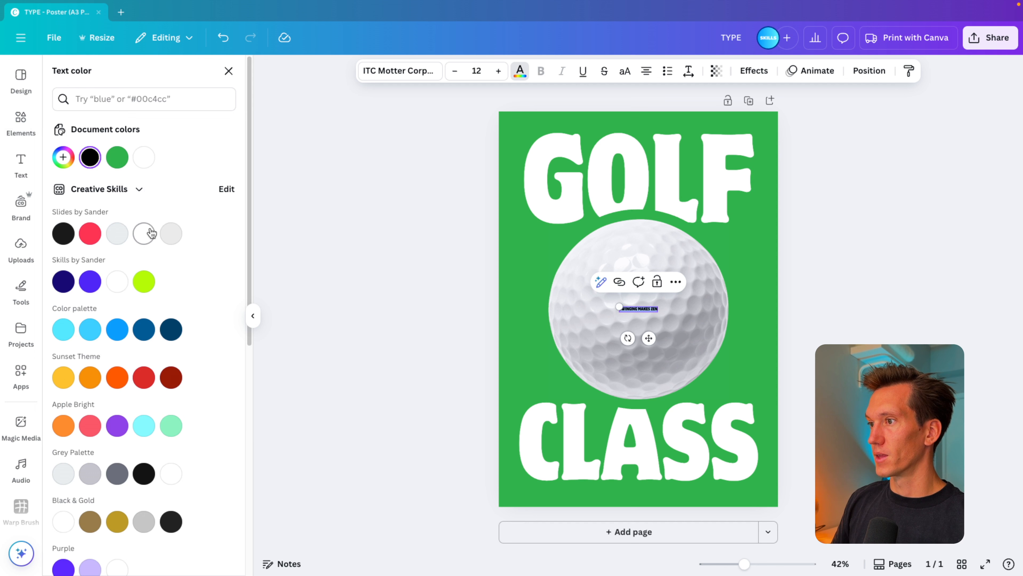
pyautogui.click(145, 233)
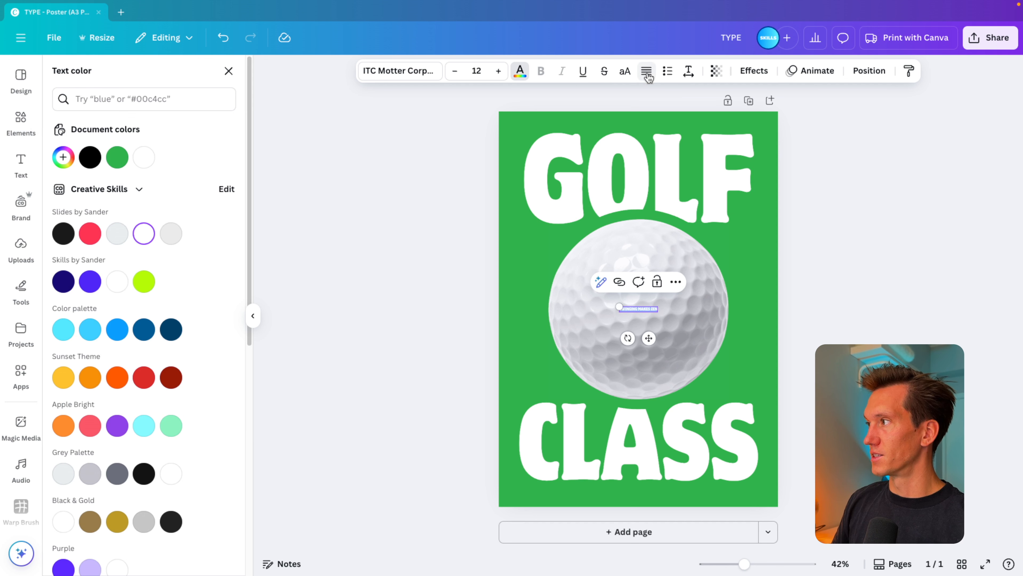
# Right-align the "SWINGING MAKES ZEN" text and set its font to Montserrat Regular.
pyautogui.click(411, 73)
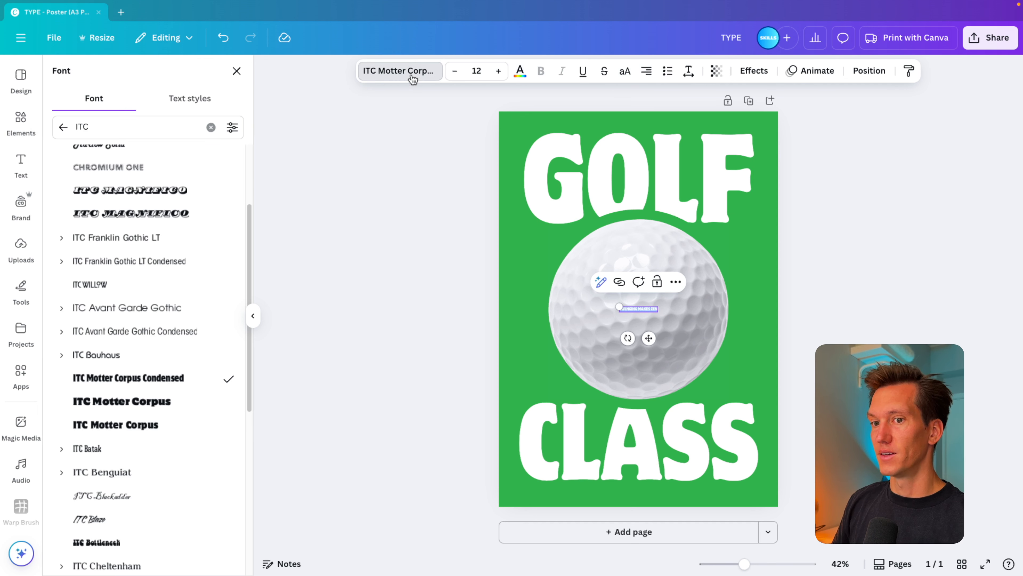
pyautogui.click(211, 127)
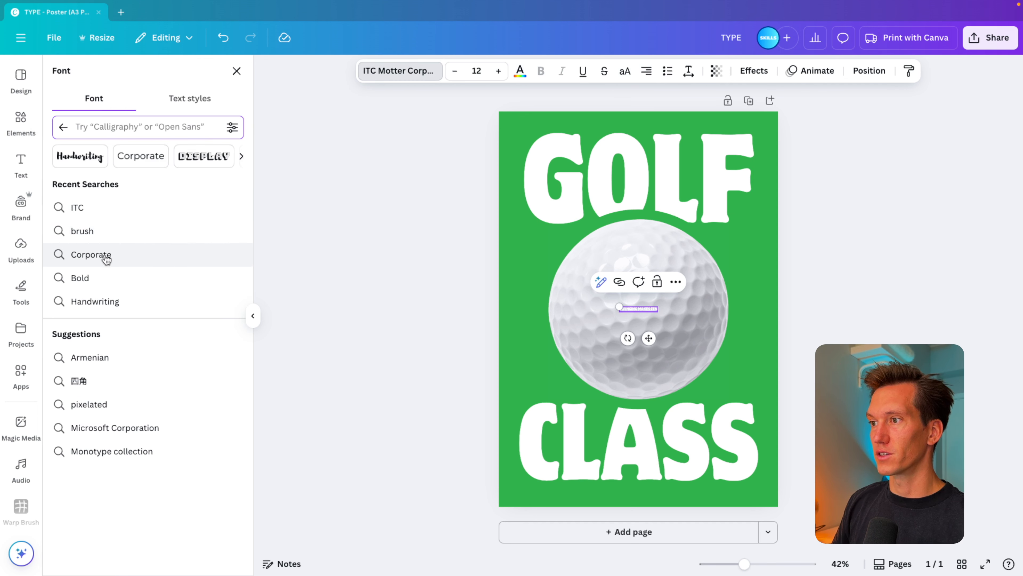
pyautogui.click(112, 131)
pyautogui.write('mont')
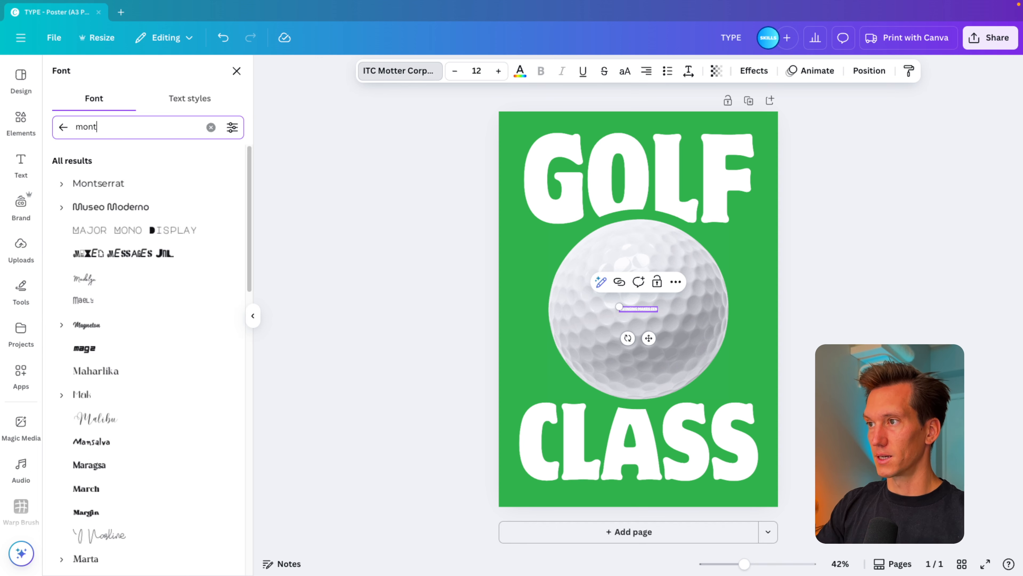
pyautogui.click(60, 183)
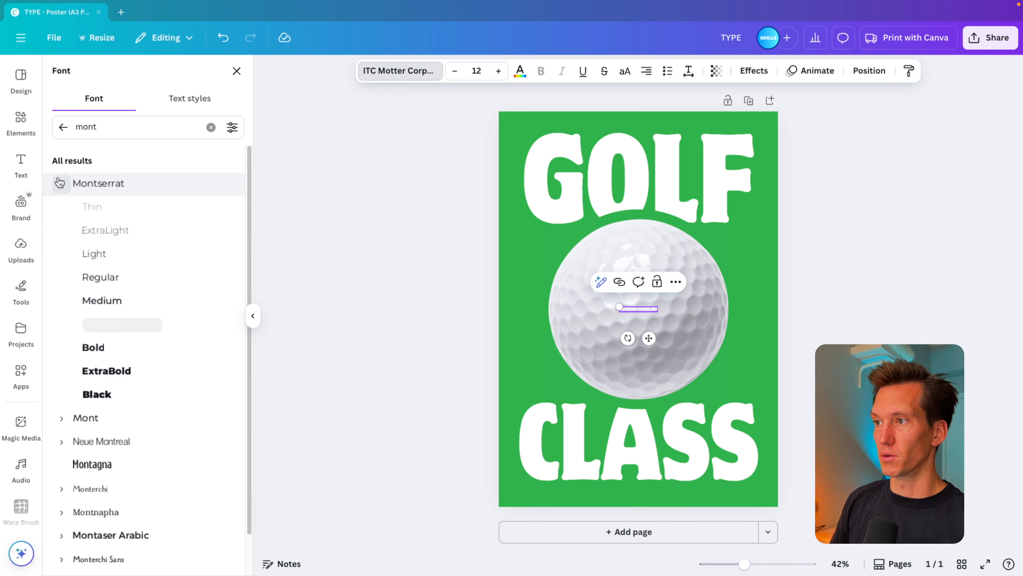
pyautogui.click(105, 277)
# Enlarge the tagline to size 33 and place it on three lines at the ball's upper right, just below GOLF.
pyautogui.moveTo(619, 307); pyautogui.dragTo(538, 299)
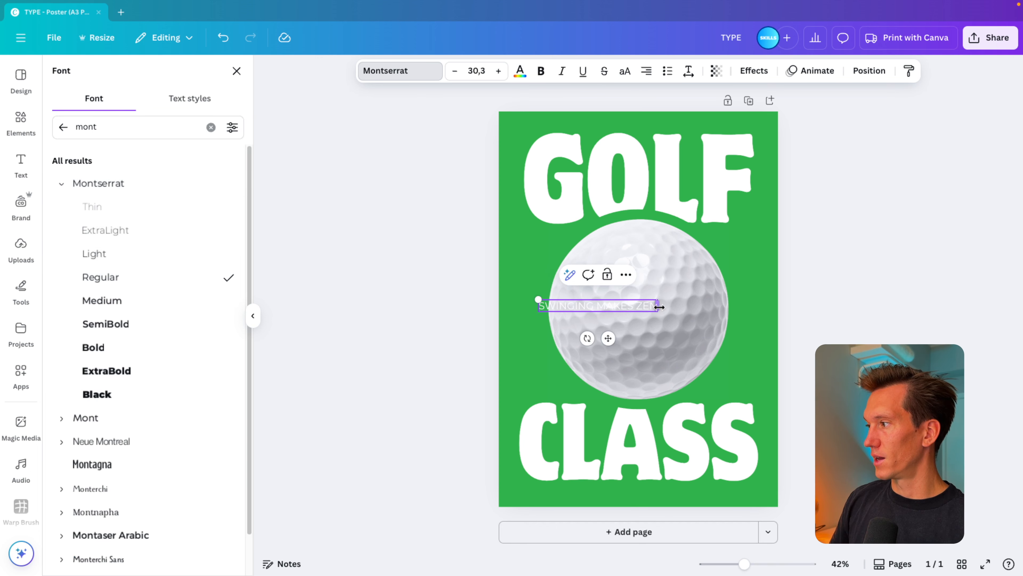
pyautogui.moveTo(659, 307); pyautogui.dragTo(768, 282)
pyautogui.moveTo(734, 247); pyautogui.dragTo(734, 243)
pyautogui.moveTo(763, 277); pyautogui.dragTo(754, 251)
pyautogui.click(803, 254)
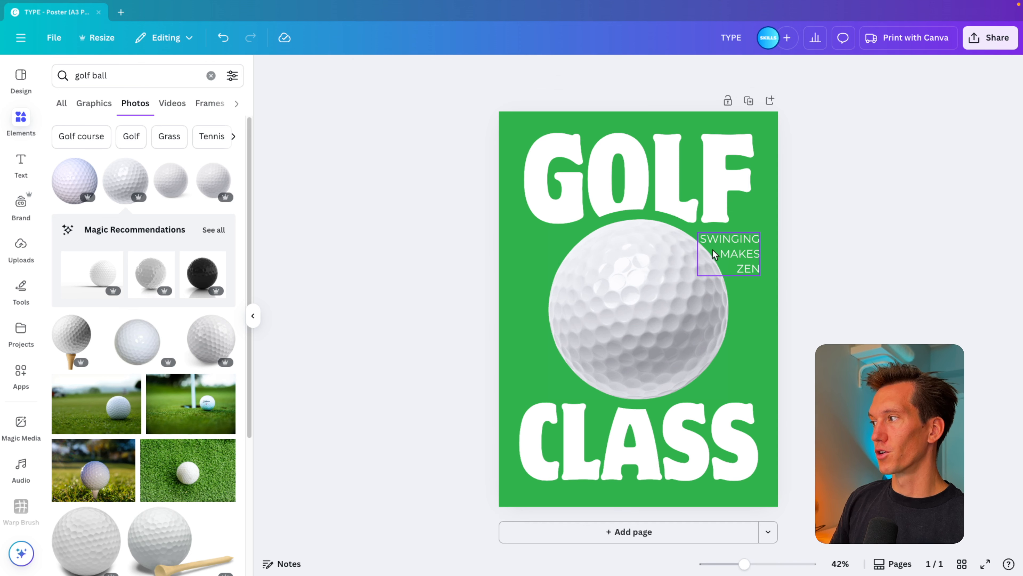
# Tighten the tagline's letter spacing to about -59.
pyautogui.click(751, 252)
pyautogui.click(689, 76)
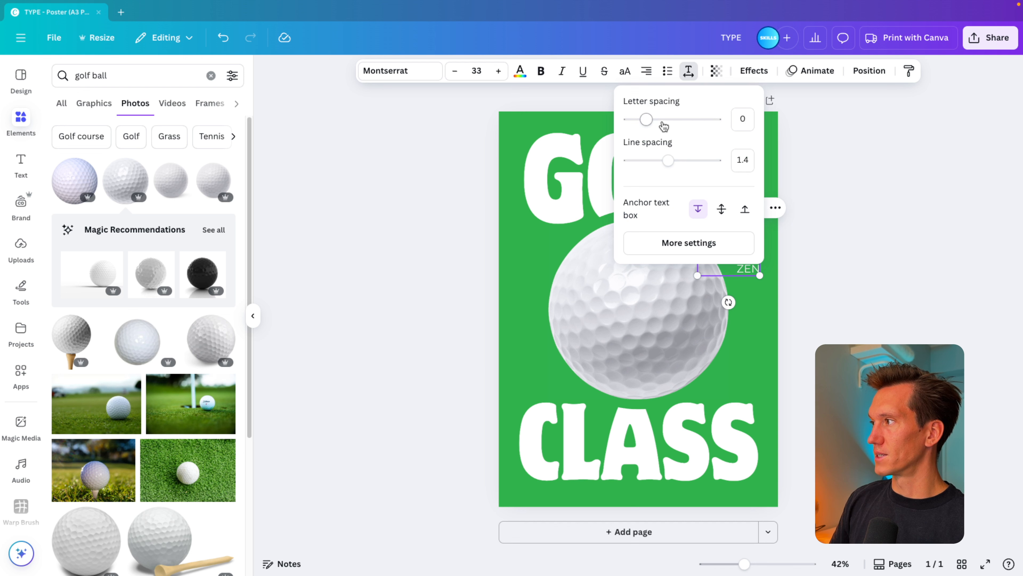
pyautogui.moveTo(644, 122); pyautogui.dragTo(638, 122)
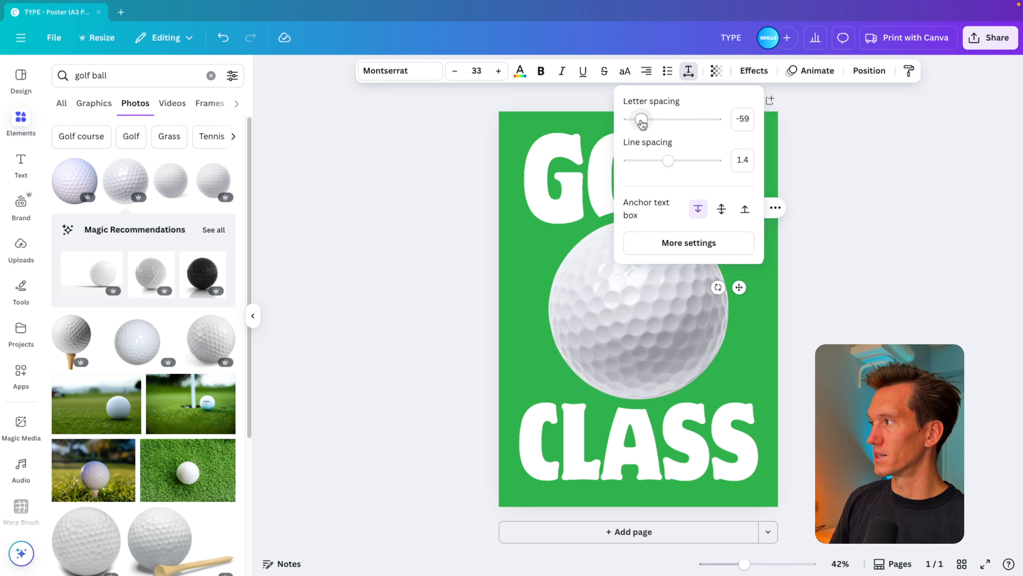
pyautogui.click(777, 258)
pyautogui.click(784, 259)
# Duplicate the tagline to the ball's lower left and change the copy's text to "ADD EXTRA DETAILS".
pyautogui.moveTo(742, 255); pyautogui.dragTo(548, 364)
pyautogui.doubleClick(545, 362)
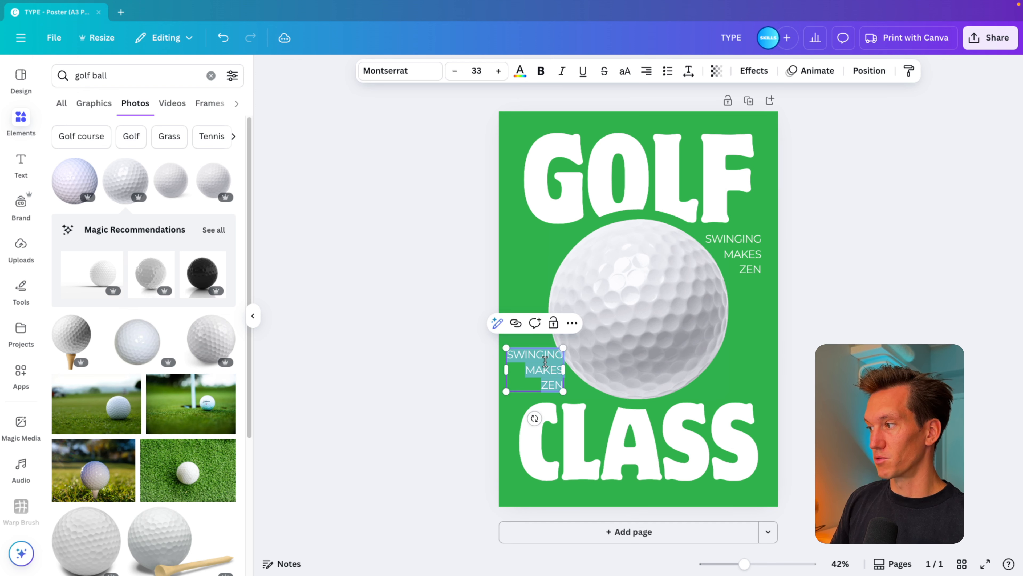
pyautogui.write('ADD EXTRA DETAILS')
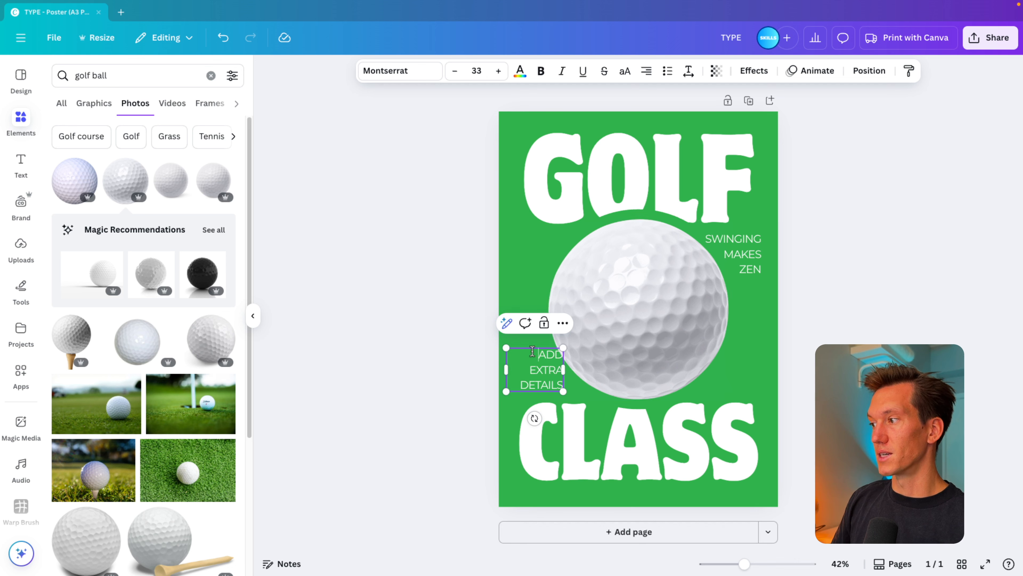
pyautogui.click(464, 335)
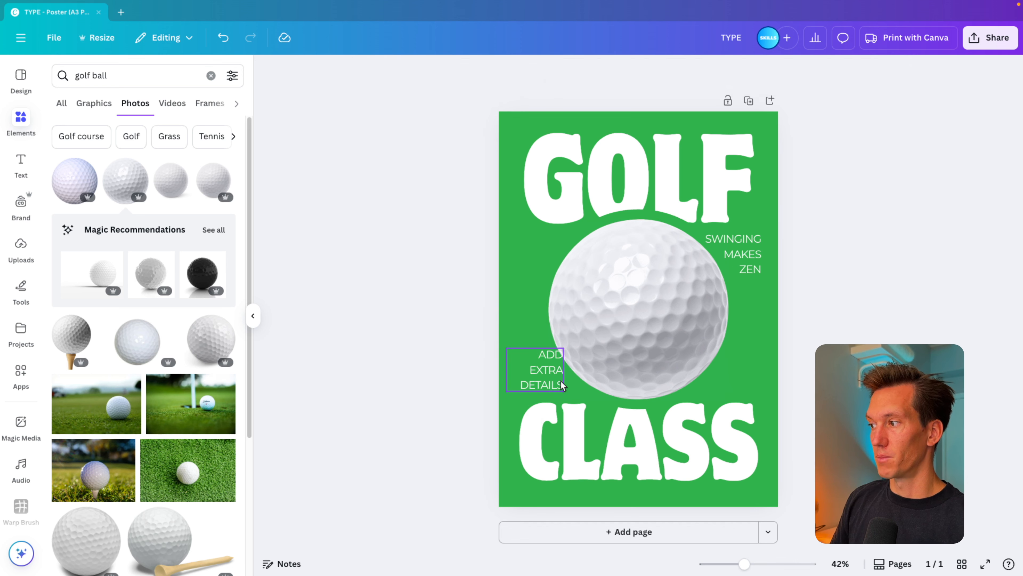
# Left-align "ADD EXTRA DETAILS" and reposition it just above the C of CLASS, in from the page's left edge.
pyautogui.click(556, 379)
pyautogui.click(649, 75)
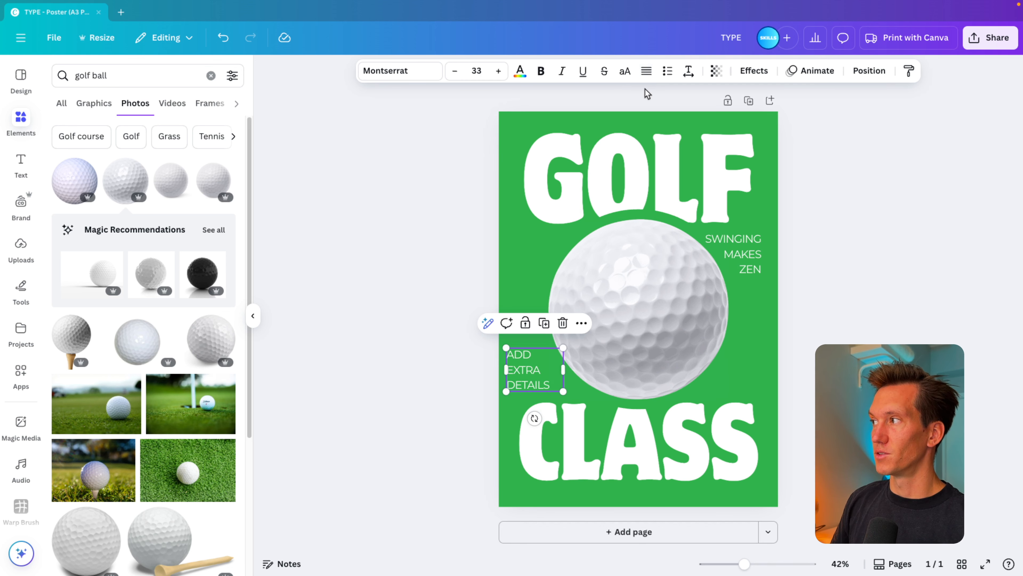
pyautogui.click(490, 343)
pyautogui.moveTo(554, 381); pyautogui.dragTo(574, 380)
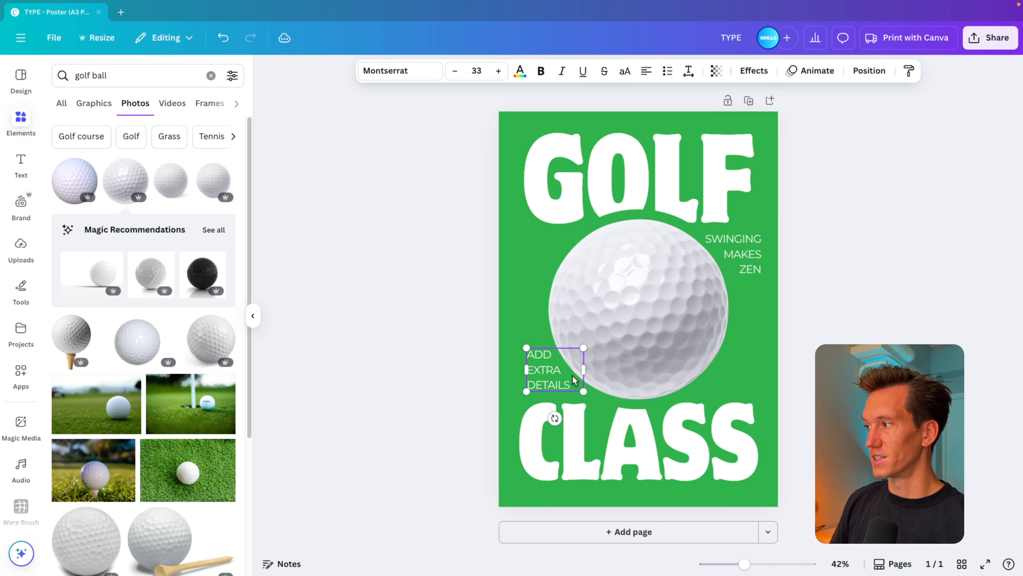
pyautogui.click(815, 317)
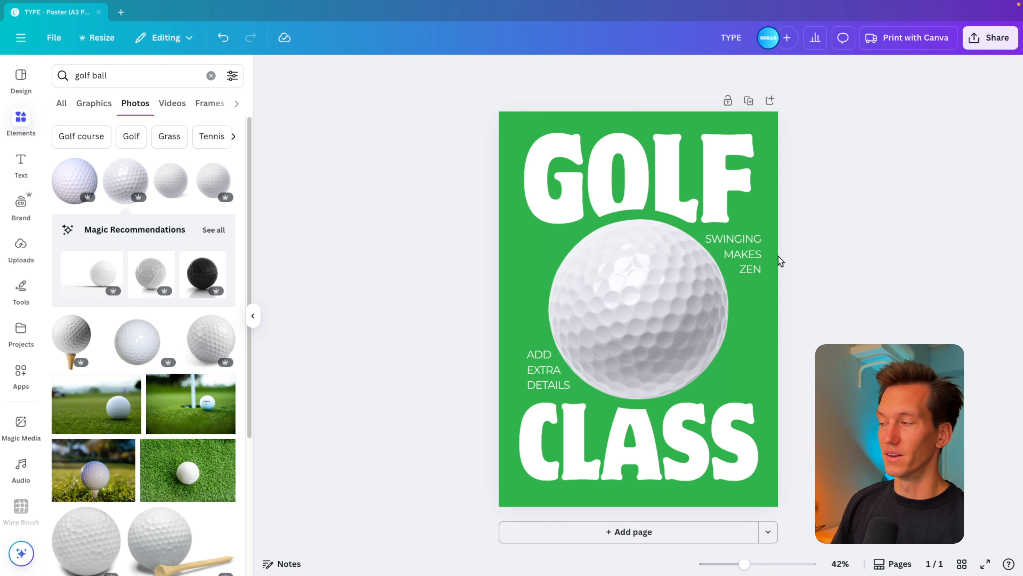
pyautogui.moveTo(544, 372); pyautogui.dragTo(543, 375)
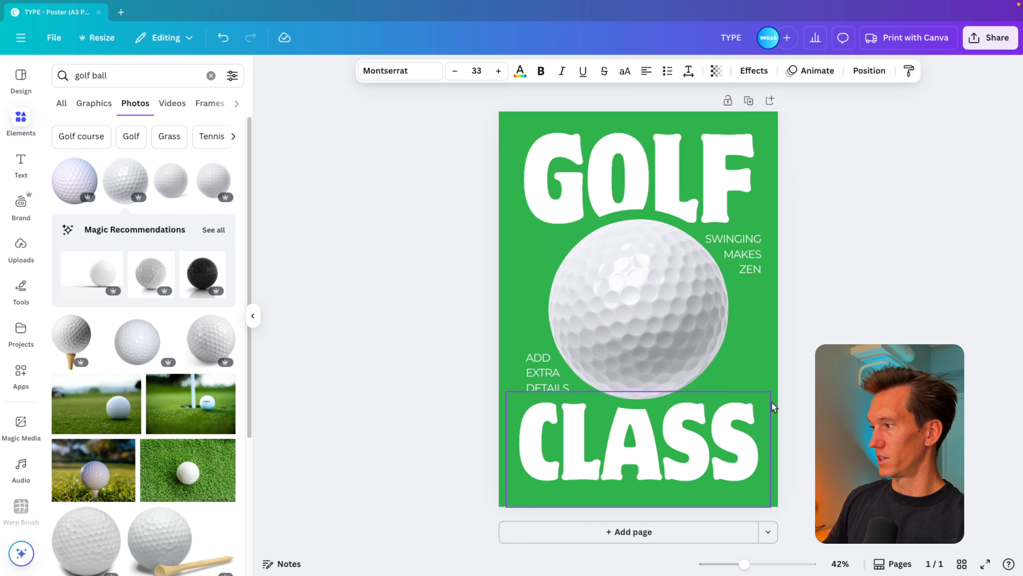
pyautogui.click(810, 337)
# Search the graphics for "vintage dust", insert the first speckled texture and enlarge it to cover the whole poster.
pyautogui.moveTo(189, 75); pyautogui.dragTo(42, 74)
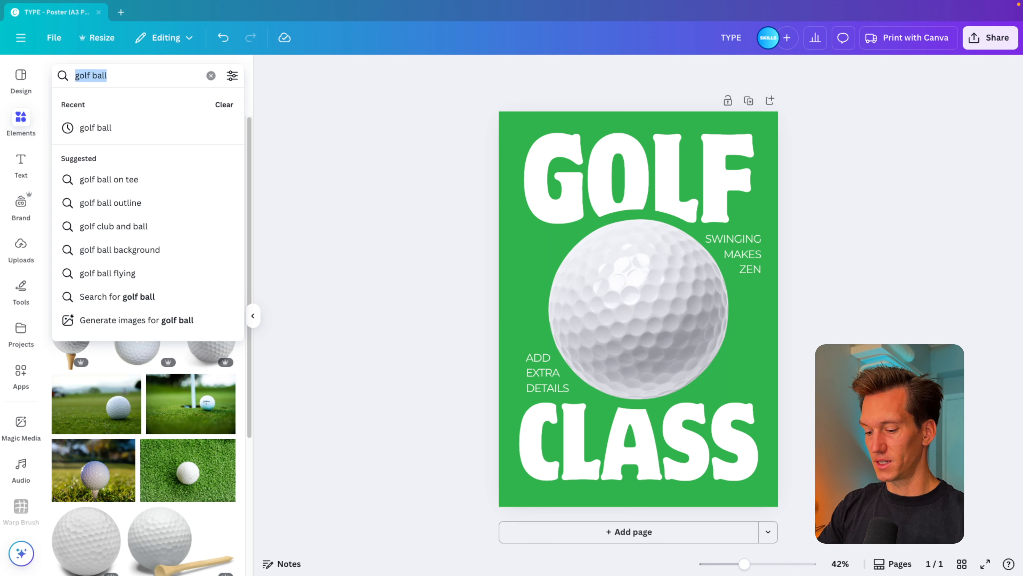
pyautogui.write('vintage dust')
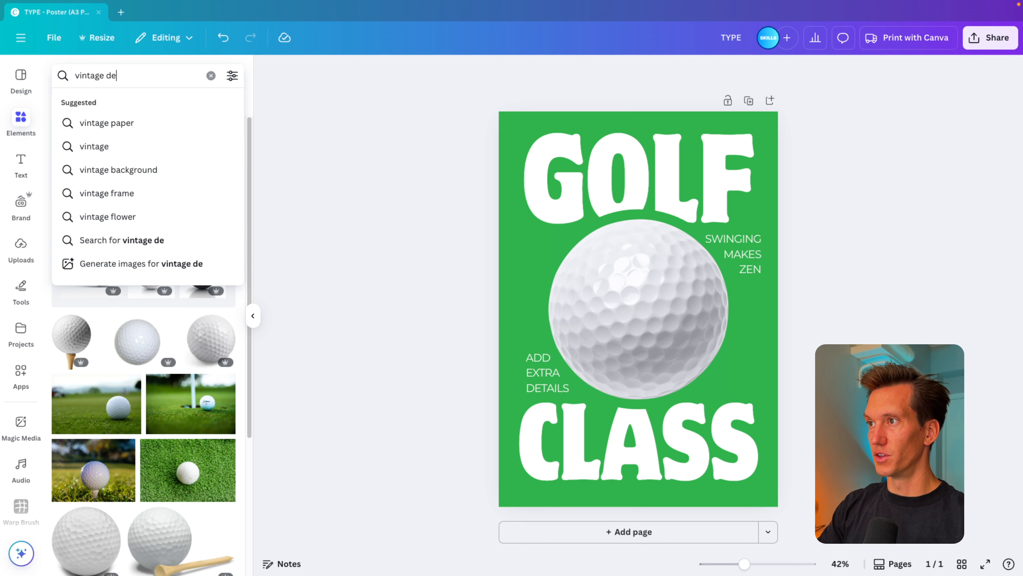
pyautogui.press('Return')
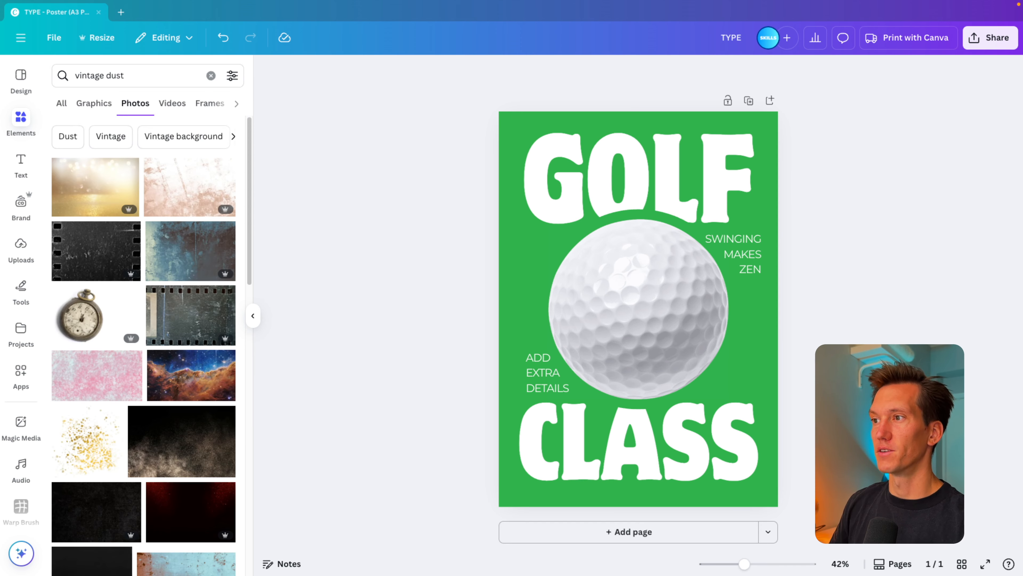
pyautogui.click(95, 104)
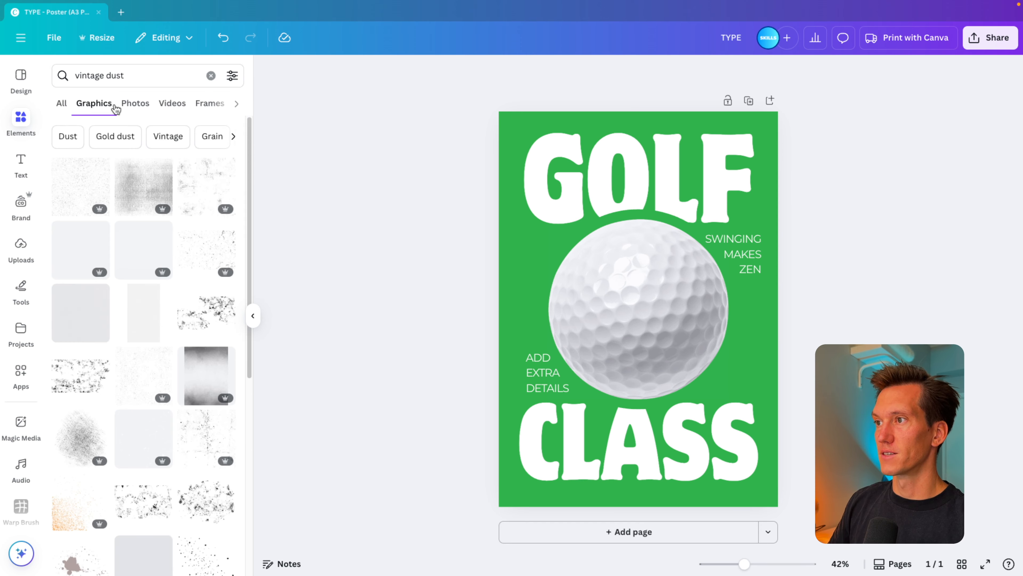
pyautogui.click(81, 186)
pyautogui.moveTo(693, 254); pyautogui.dragTo(852, 125)
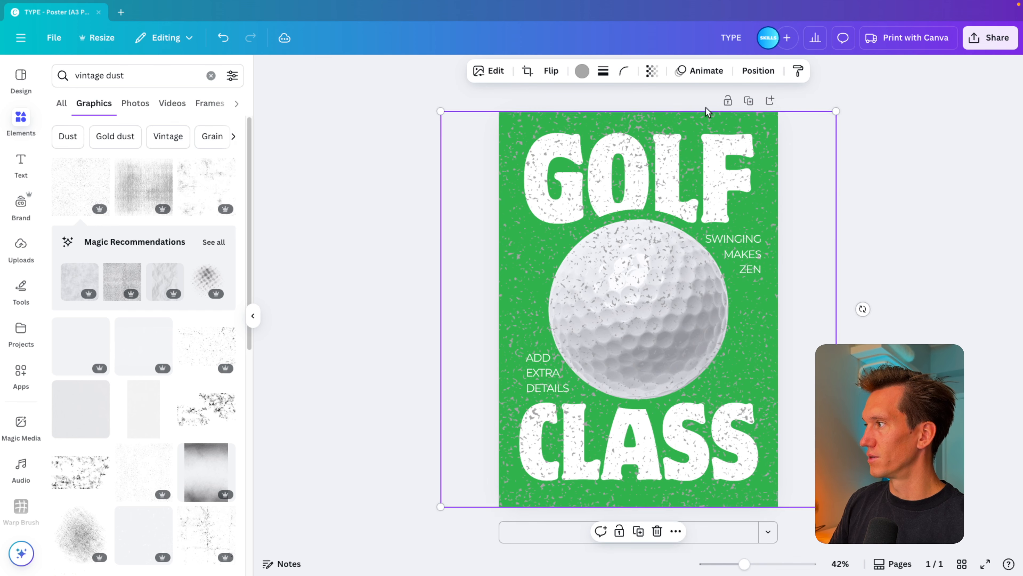
# Recolour the dust texture light grey and set its transparency to 33.
pyautogui.click(576, 74)
pyautogui.click(117, 234)
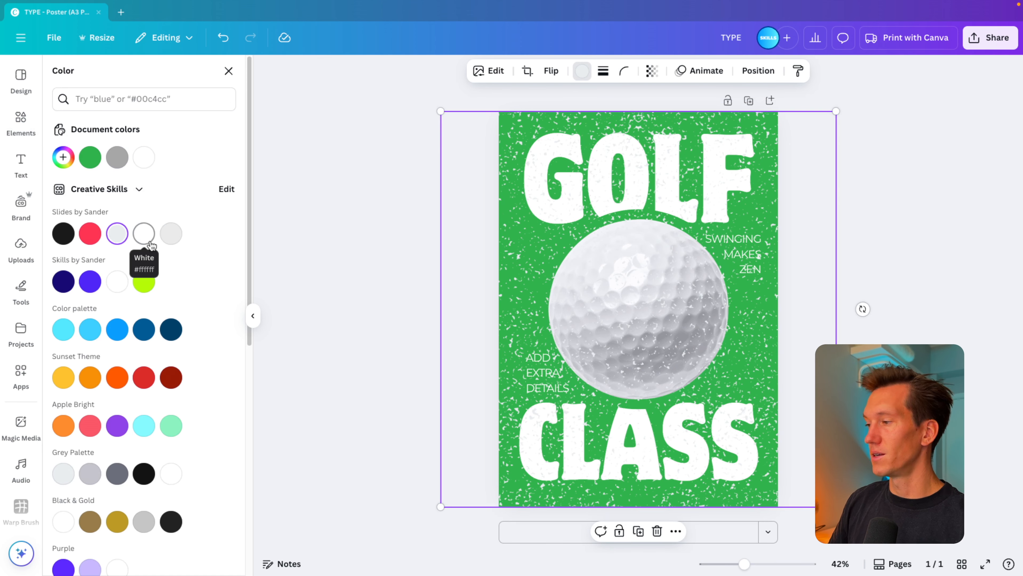
pyautogui.click(654, 74)
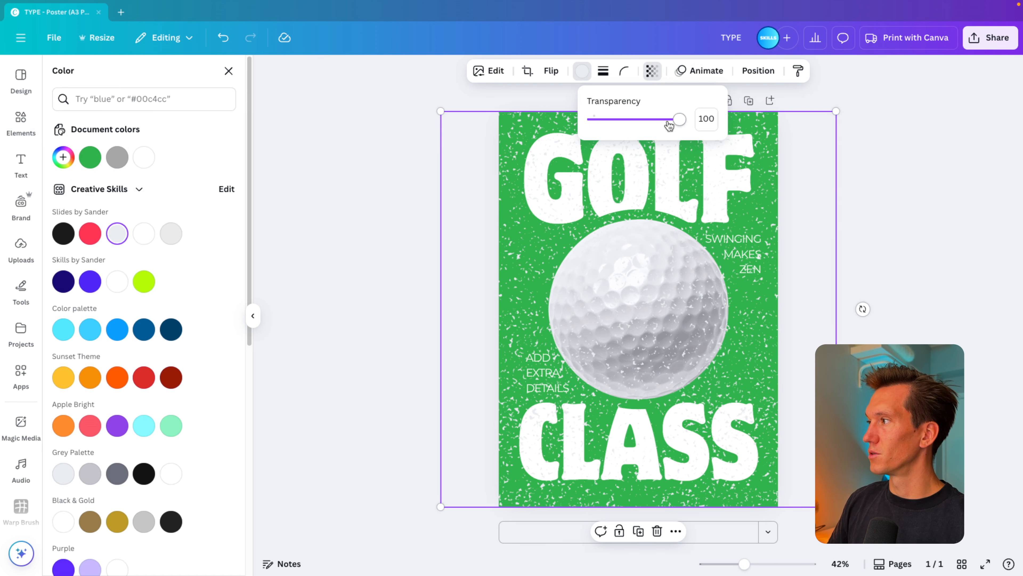
pyautogui.moveTo(681, 119); pyautogui.dragTo(622, 123)
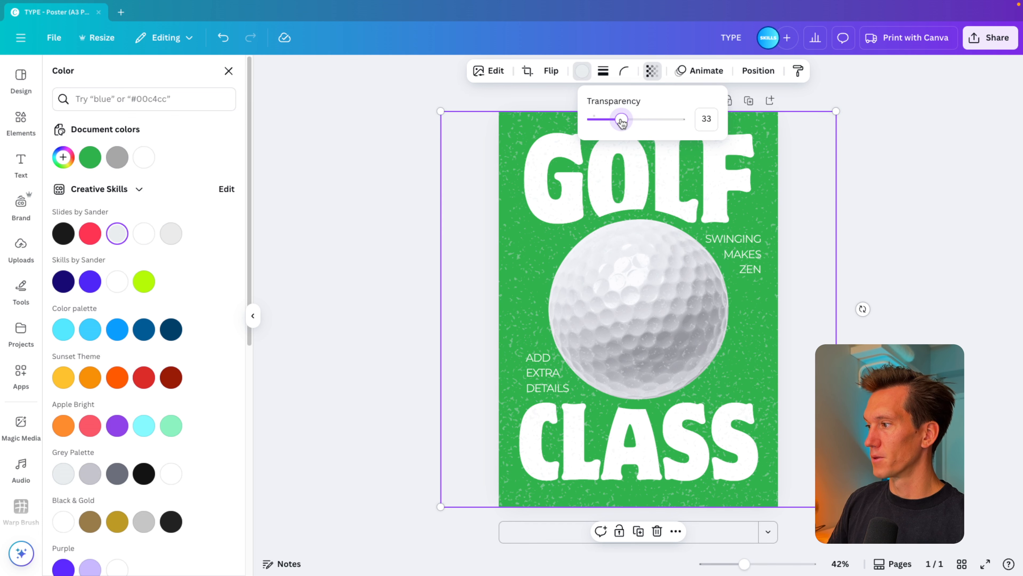
# Move the dust texture's layer directly beneath the golf ball and set its transparency to 26.
pyautogui.click(759, 73)
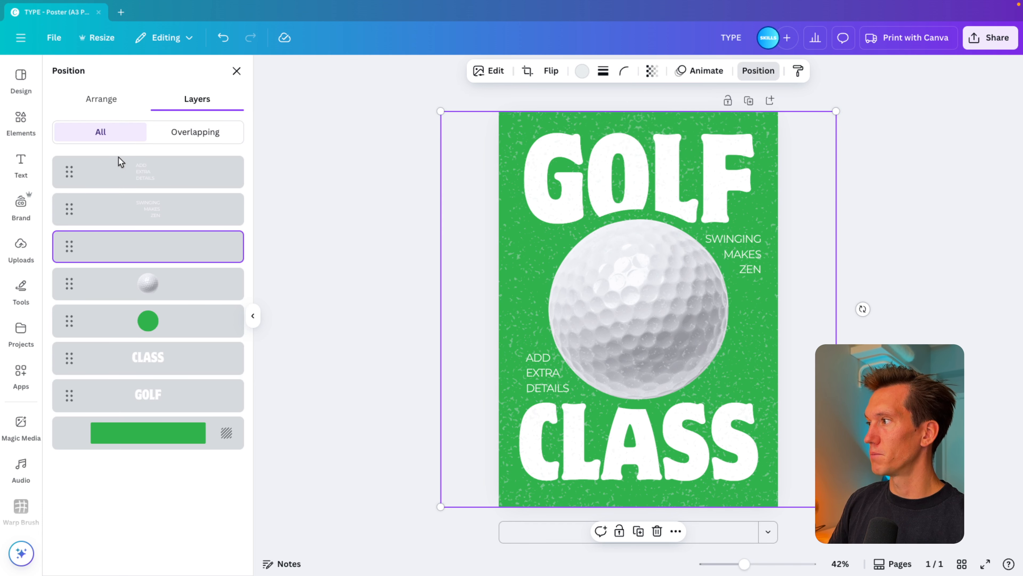
pyautogui.moveTo(151, 247); pyautogui.dragTo(153, 300)
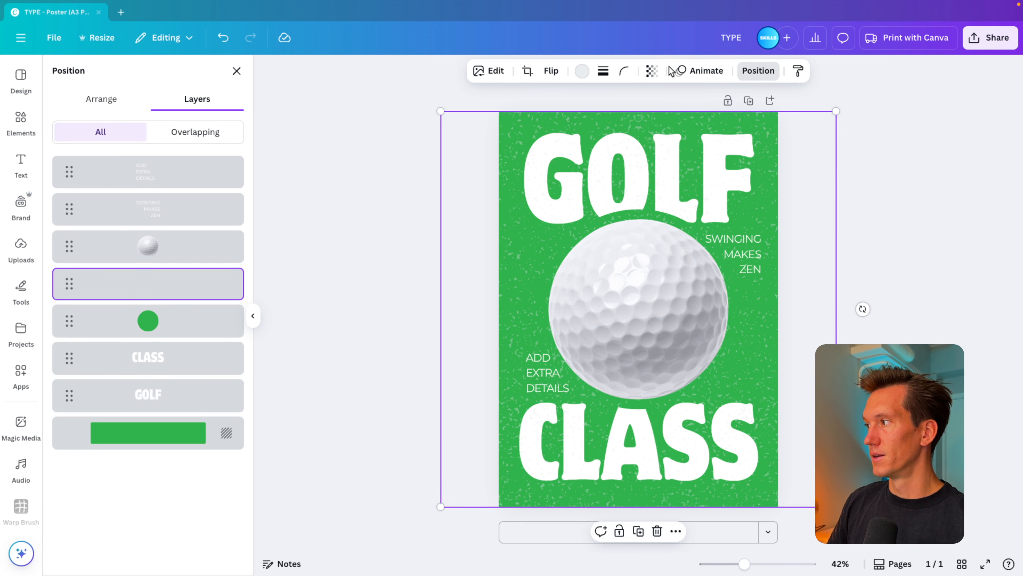
pyautogui.click(652, 71)
pyautogui.moveTo(622, 120); pyautogui.dragTo(616, 126)
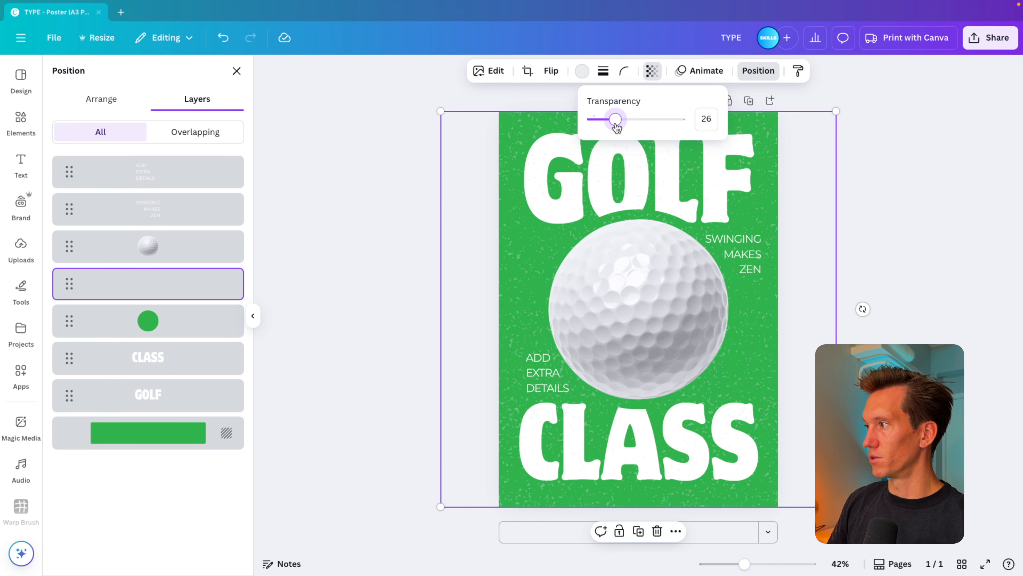
pyautogui.click(370, 283)
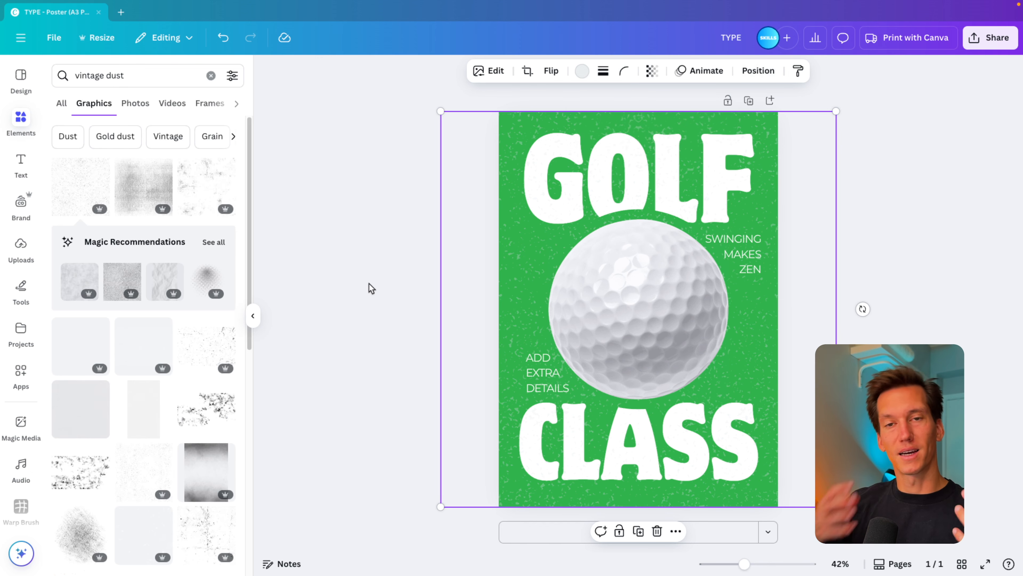
pyautogui.click(369, 283)
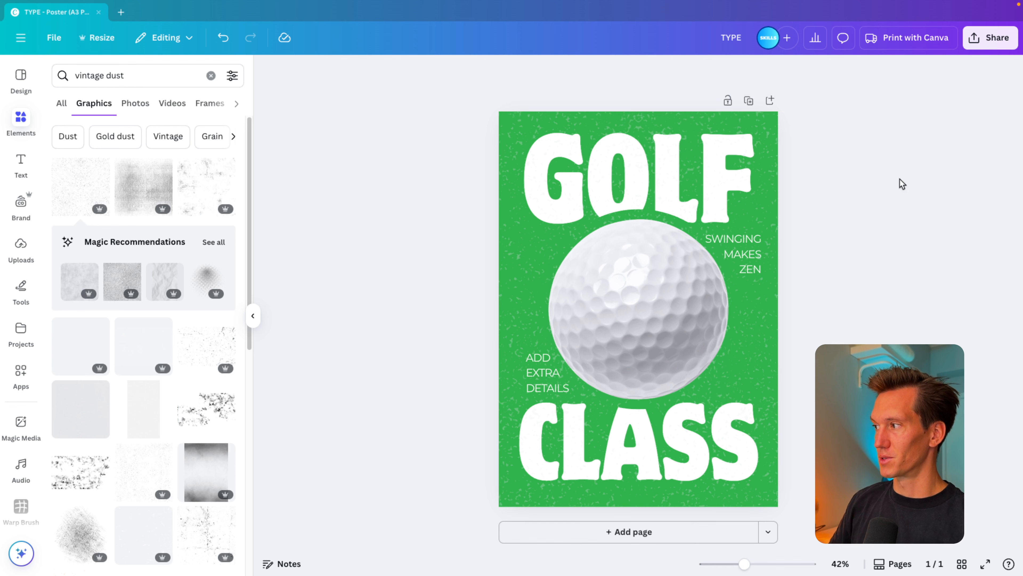
# Duplicate the golf poster page and delete the dust texture from the copy.
pyautogui.click(750, 101)
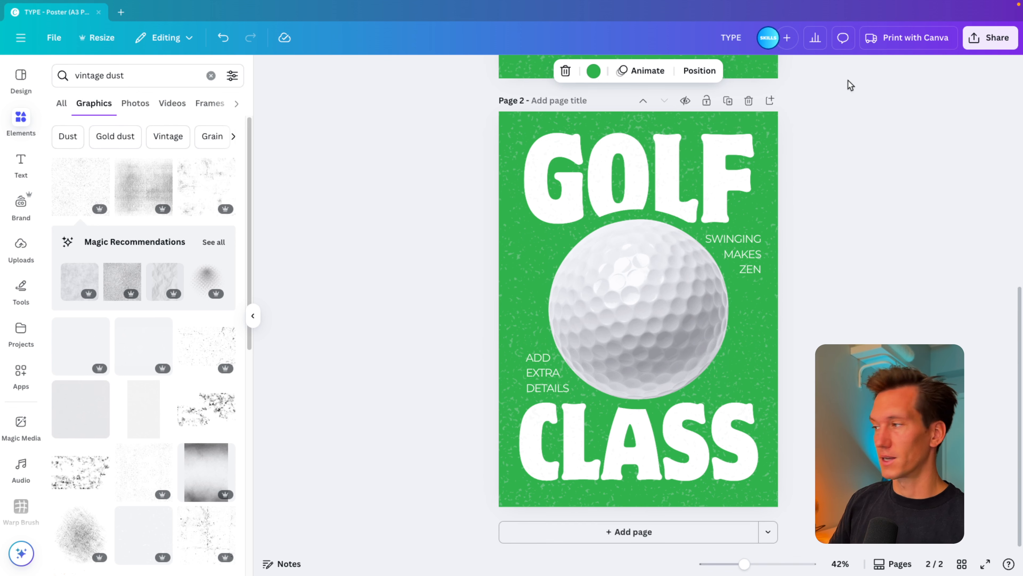
pyautogui.click(664, 199)
pyautogui.press('Delete')
# Change the headlines on page 2 from "GOLF" to "BASE" and from "CLASS" to "BALL".
pyautogui.click(698, 166)
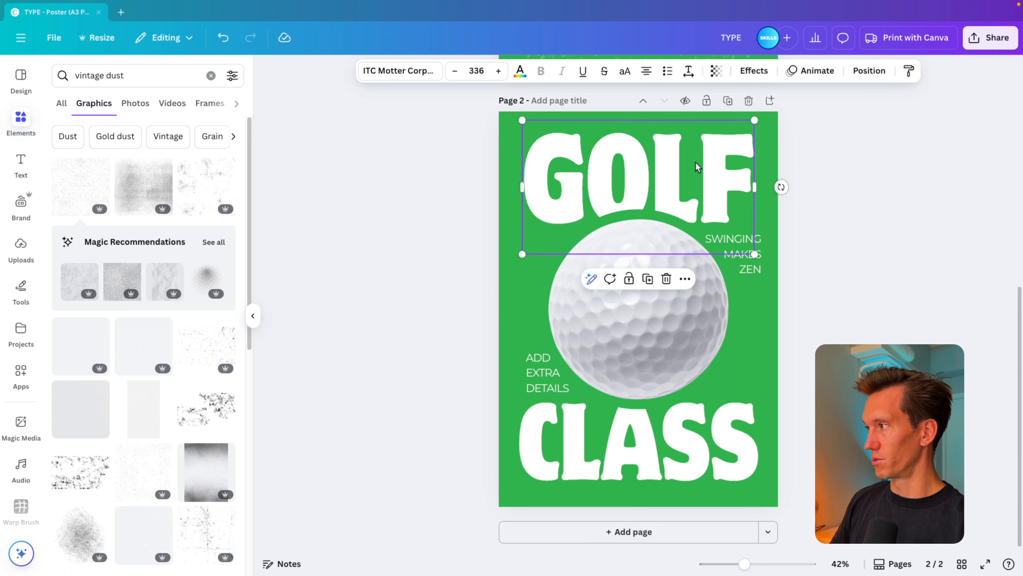
pyautogui.doubleClick(698, 167)
pyautogui.write('BASE')
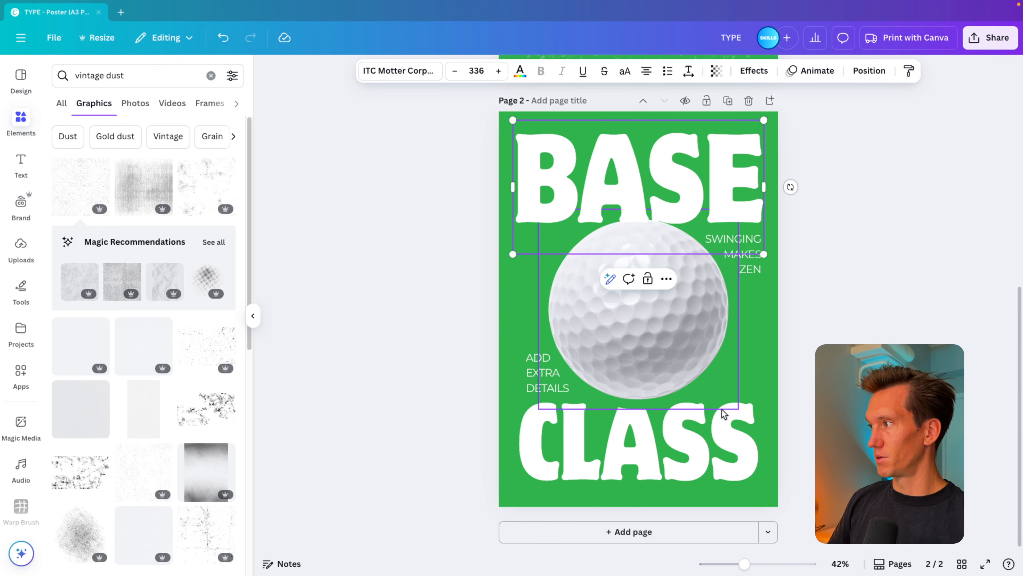
pyautogui.doubleClick(724, 417)
pyautogui.write('BALL')
# Set the letter spacing of "BALL" to 35 and enlarge the text to size 337.
pyautogui.click(689, 71)
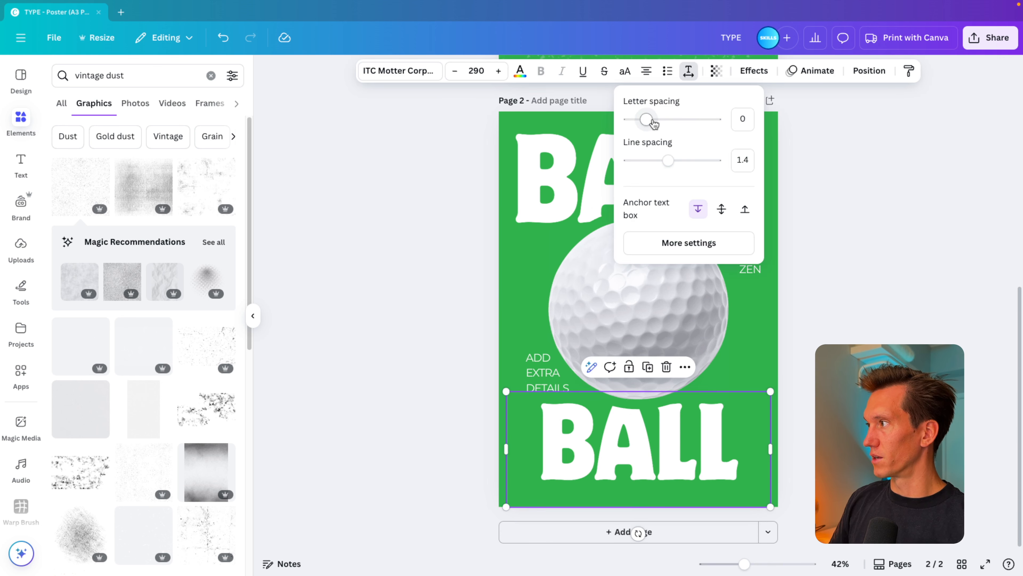
pyautogui.moveTo(653, 122); pyautogui.dragTo(650, 123)
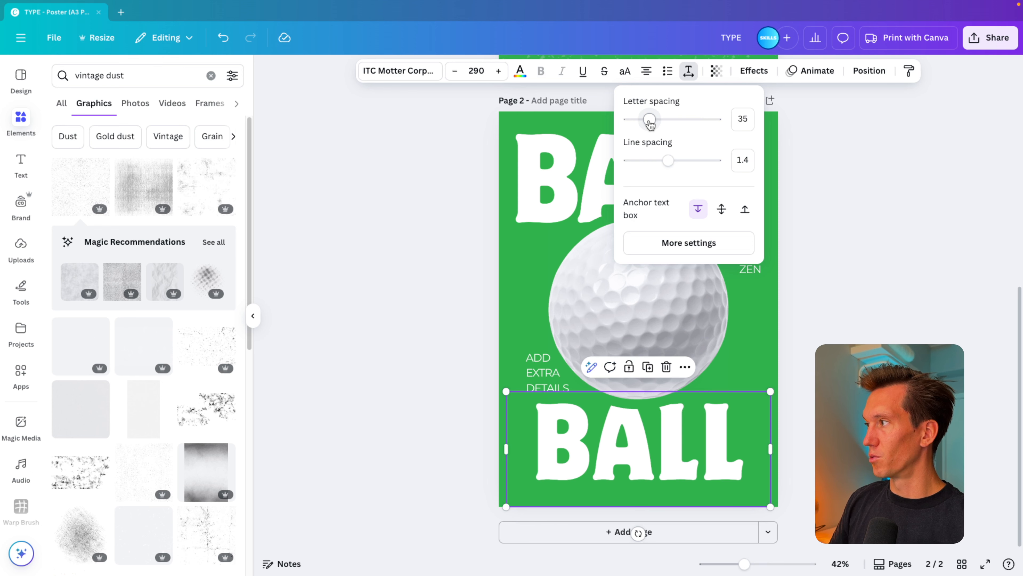
pyautogui.click(742, 453)
pyautogui.moveTo(770, 390); pyautogui.dragTo(792, 381)
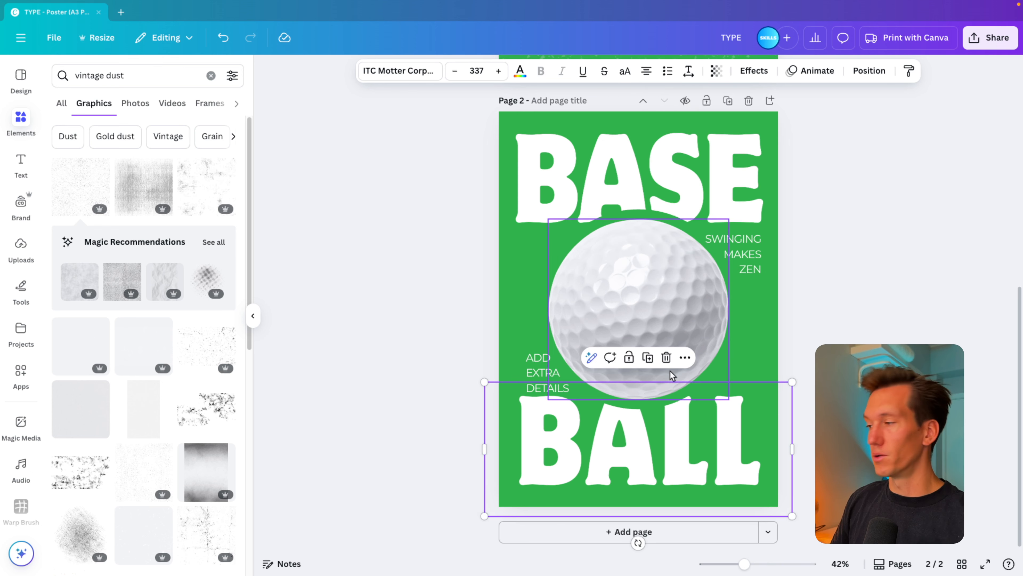
# Replace page 2's golf ball with an isolated baseball from a "baseball" photo search and tilt it about 28° clockwise.
pyautogui.click(588, 290)
pyautogui.tripleClick(131, 75)
pyautogui.write('baseball')
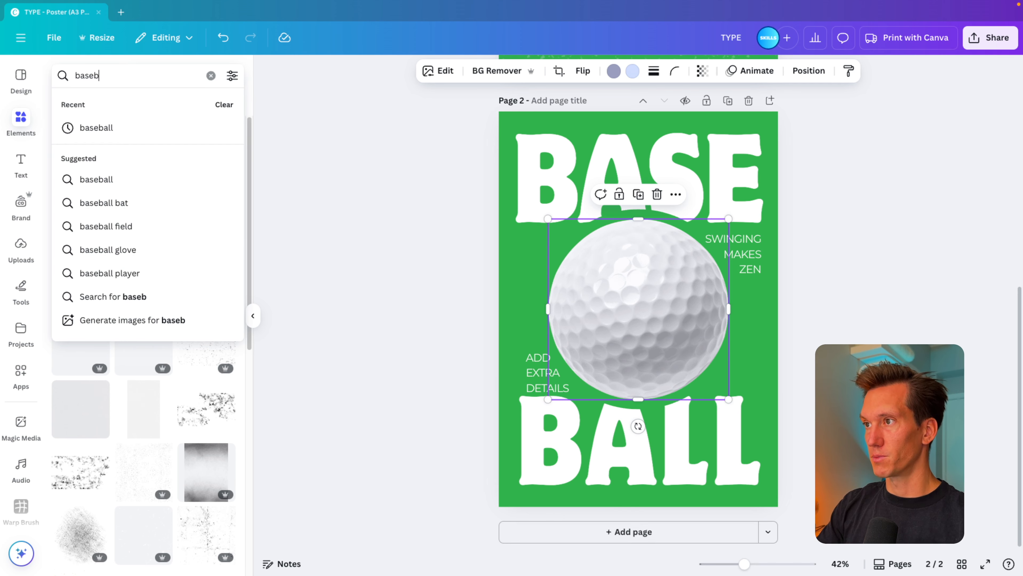
pyautogui.press('Return')
pyautogui.click(136, 103)
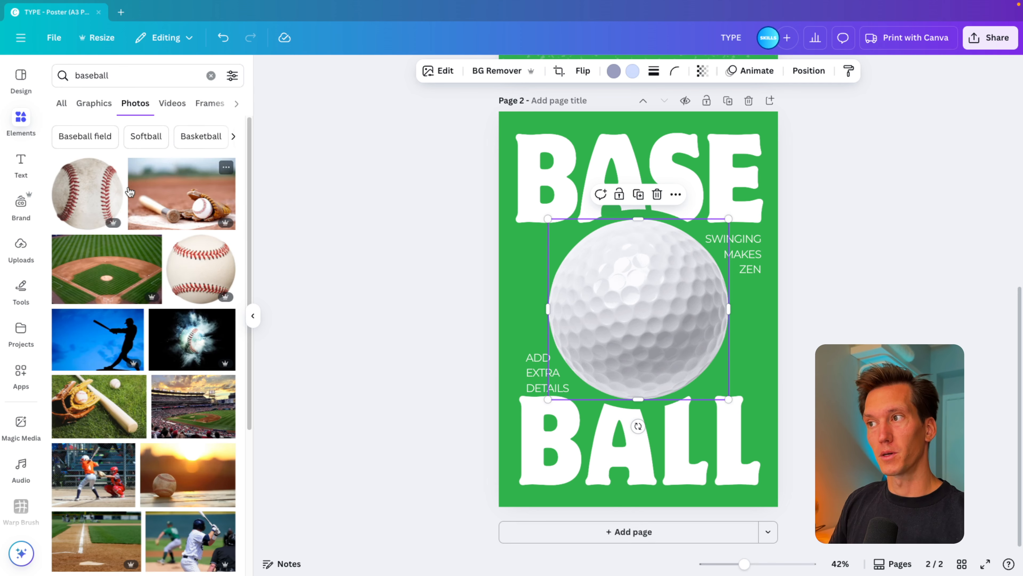
pyautogui.moveTo(200, 273); pyautogui.dragTo(656, 295)
pyautogui.click(838, 329)
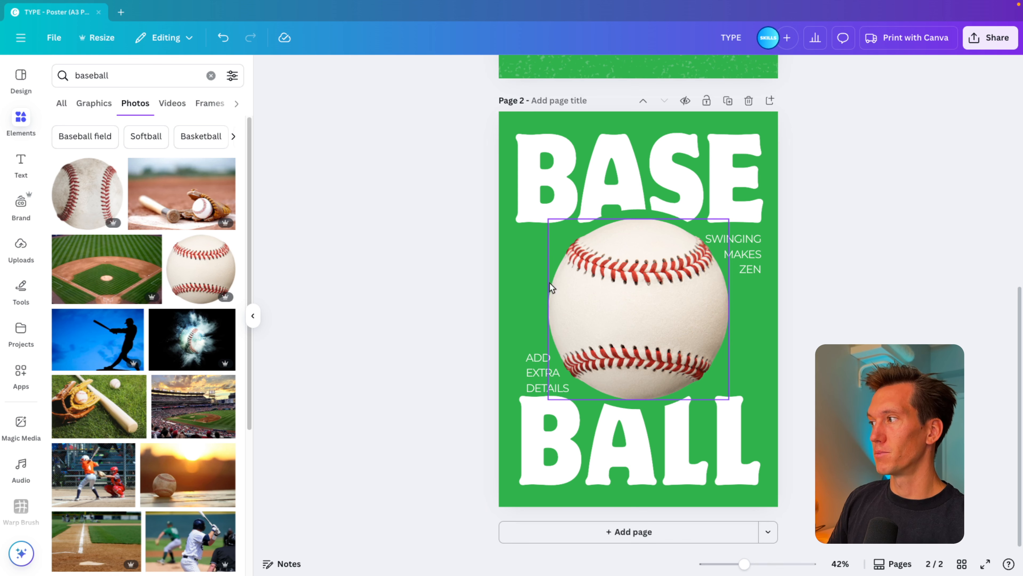
pyautogui.click(604, 291)
pyautogui.moveTo(639, 425); pyautogui.dragTo(583, 412)
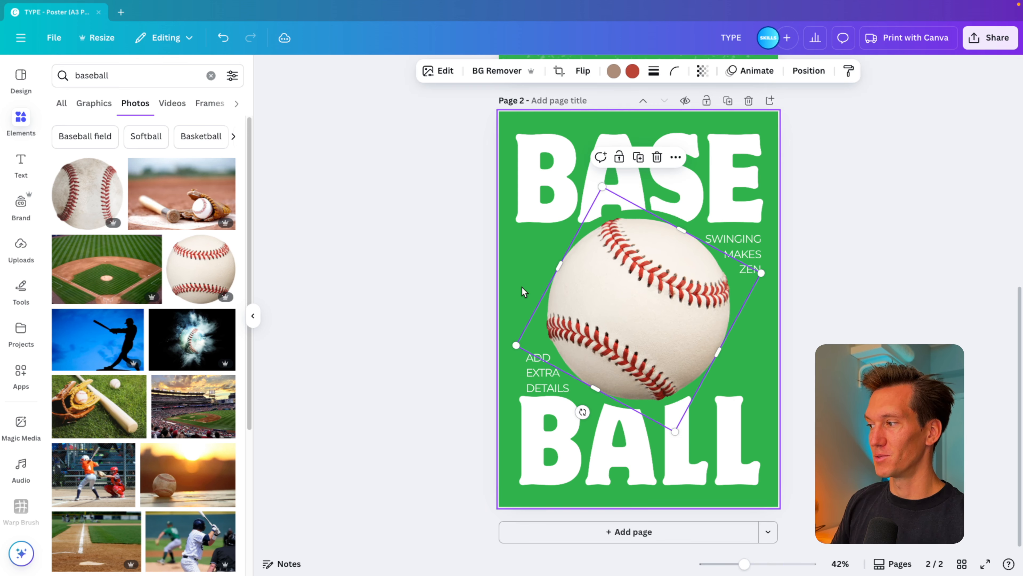
# Recolour page 2's background and the green circle behind the baseball bright pinkish red.
pyautogui.click(505, 287)
pyautogui.click(580, 71)
pyautogui.click(90, 233)
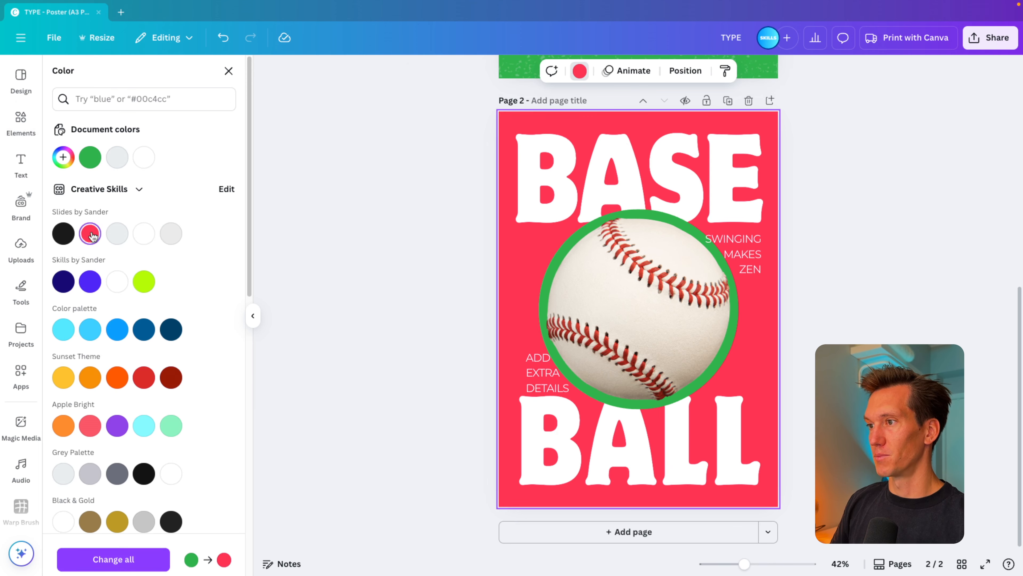
pyautogui.click(574, 266)
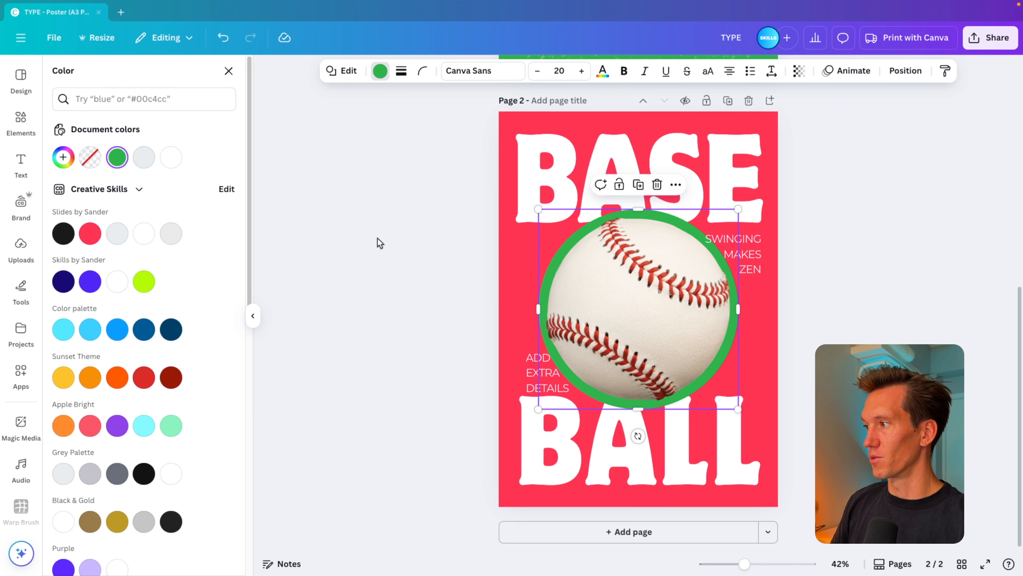
pyautogui.press('Delete')
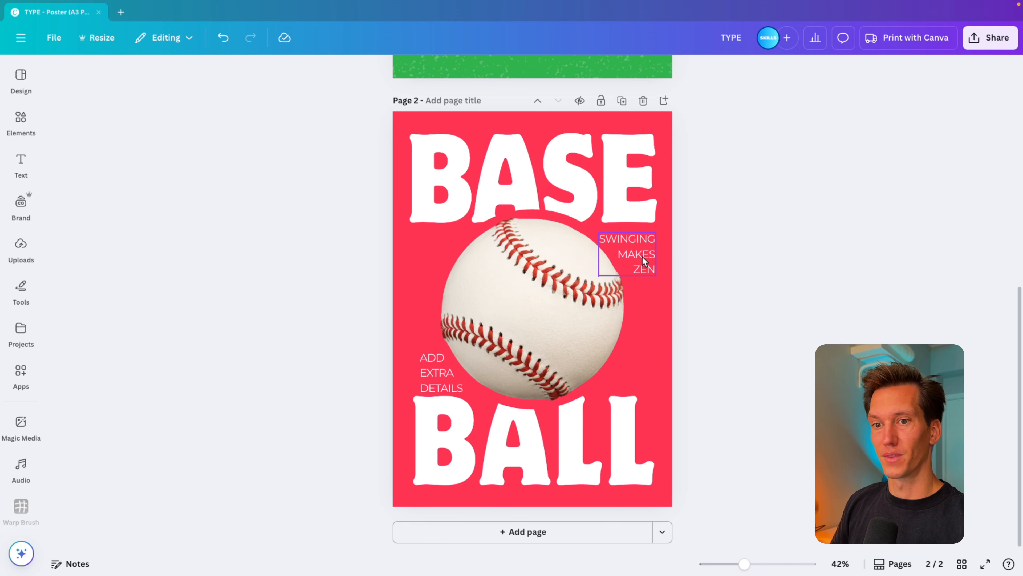
# Copy the dust texture from page 1 onto page 2 and move its layer beneath the baseball.
pyautogui.scroll(5, 615, 179)
pyautogui.click(663, 159)
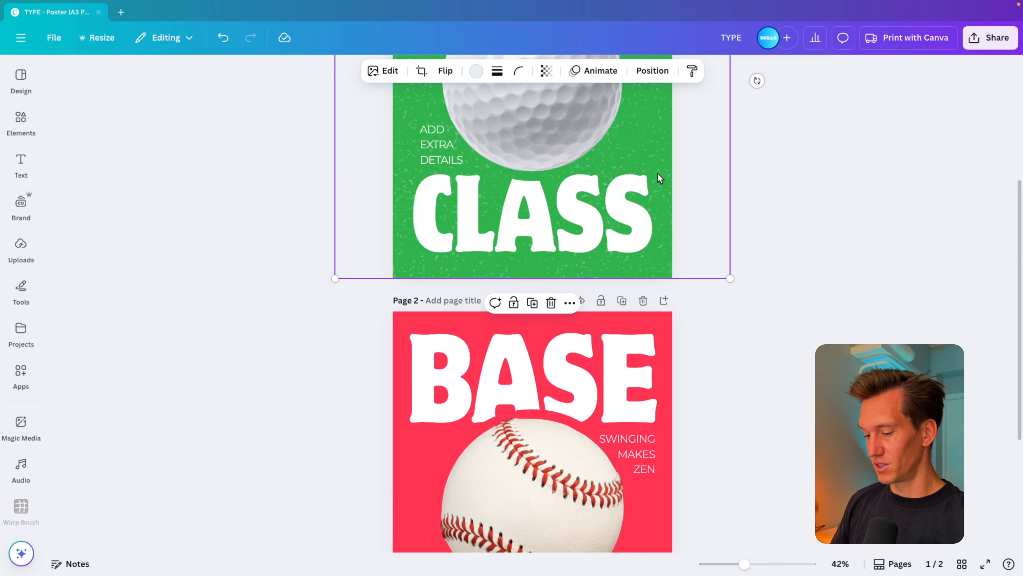
pyautogui.scroll(-5, 658, 173)
pyautogui.hotkey('ctrl', 'v')
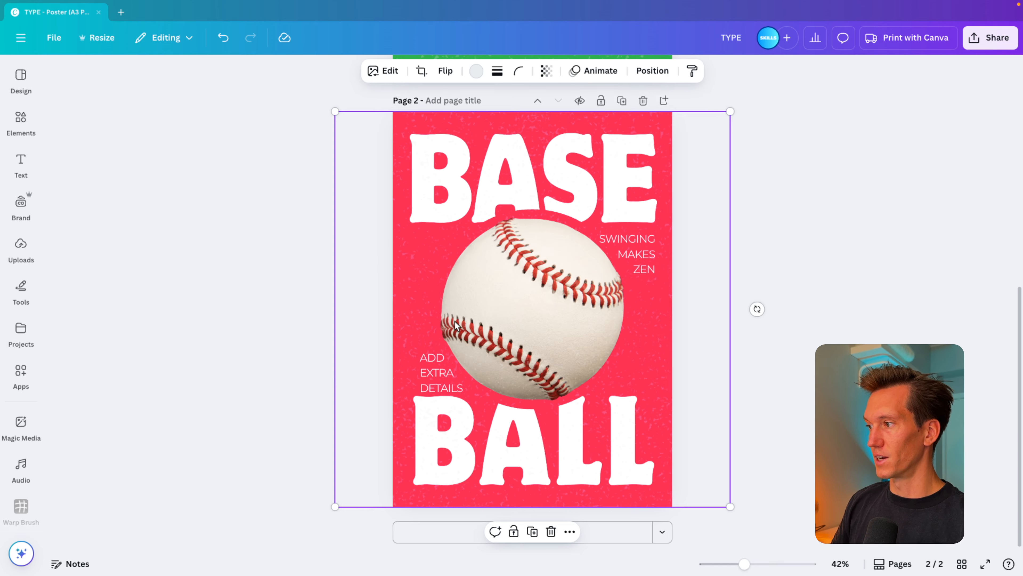
pyautogui.click(653, 71)
pyautogui.moveTo(166, 178); pyautogui.dragTo(168, 317)
pyautogui.click(763, 366)
pyautogui.click(789, 370)
# Duplicate the baseball poster as page 3 and delete the dust texture from the copy.
pyautogui.scroll(-3, 789, 372)
pyautogui.scroll(-3, 788, 372)
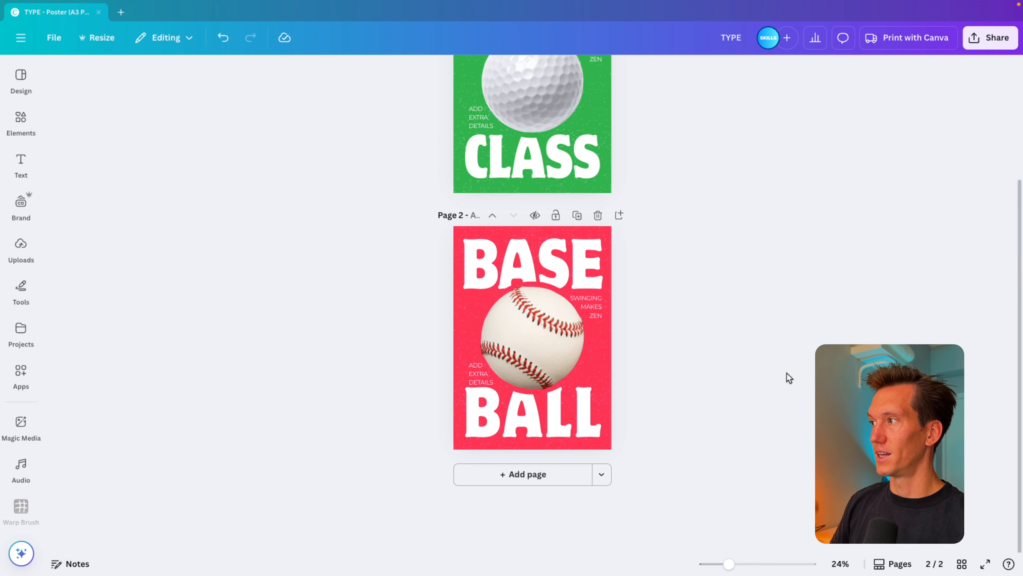
pyautogui.scroll(5, 768, 384)
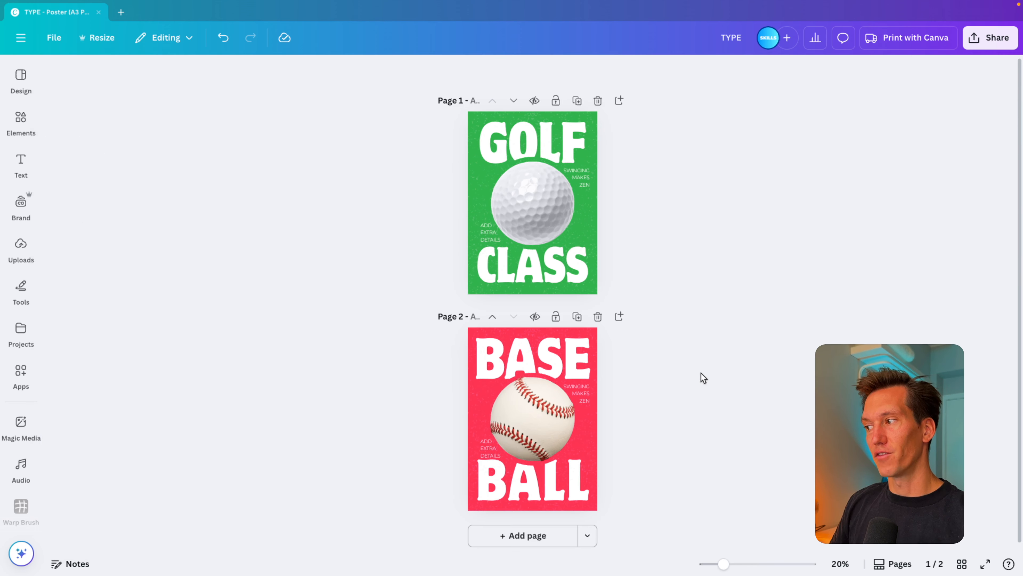
pyautogui.scroll(-1, 702, 374)
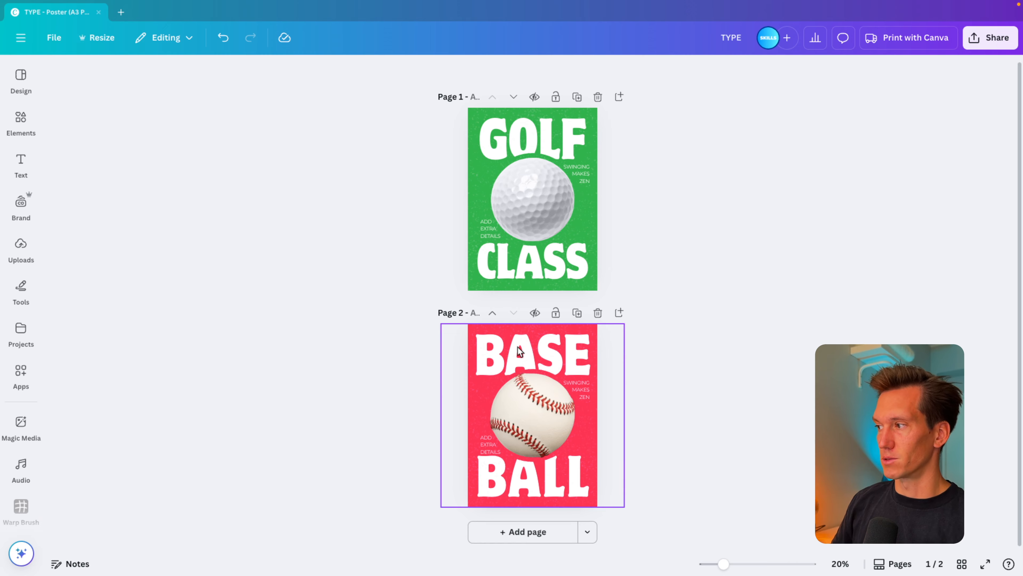
pyautogui.click(577, 312)
pyautogui.doubleClick(533, 352)
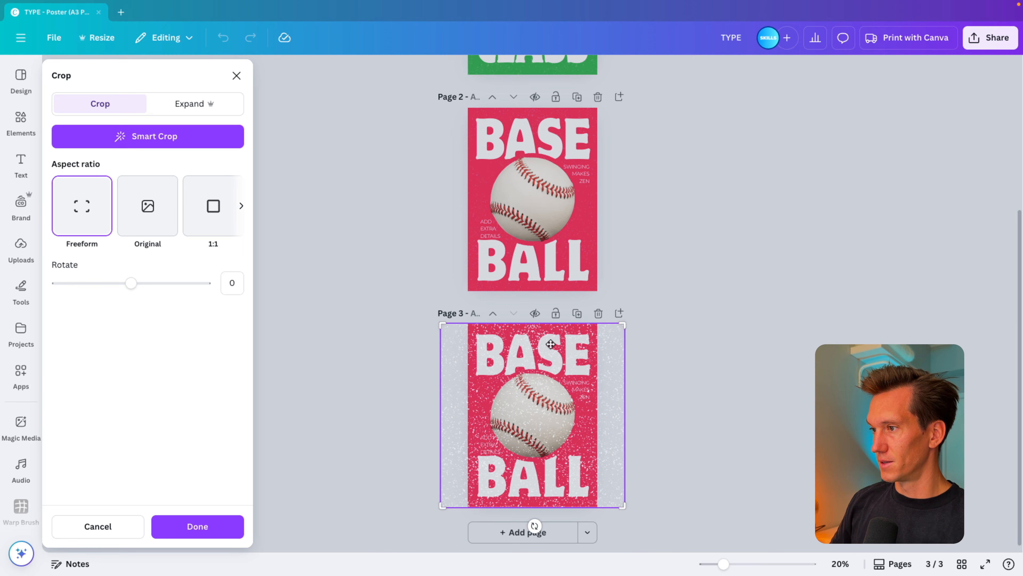
pyautogui.press('Escape')
pyautogui.press('Delete')
# Change "BASE" on page 3 to "FOOT" and remove the baseball photo.
pyautogui.scroll(5, 600, 370)
pyautogui.scroll(-2, 600, 370)
pyautogui.doubleClick(572, 273)
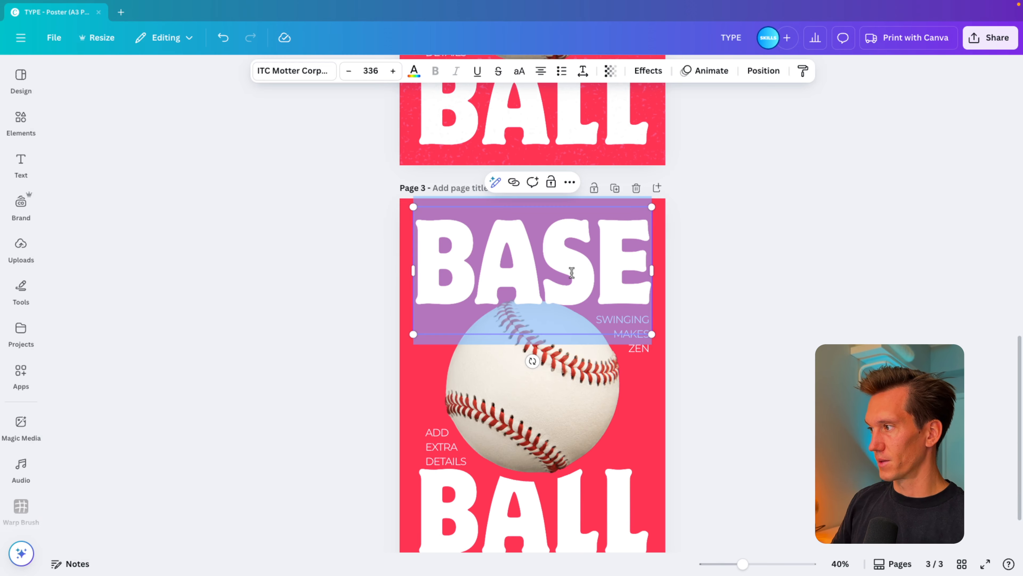
pyautogui.write('FOOT')
pyautogui.click(771, 330)
pyautogui.scroll(-3, 771, 330)
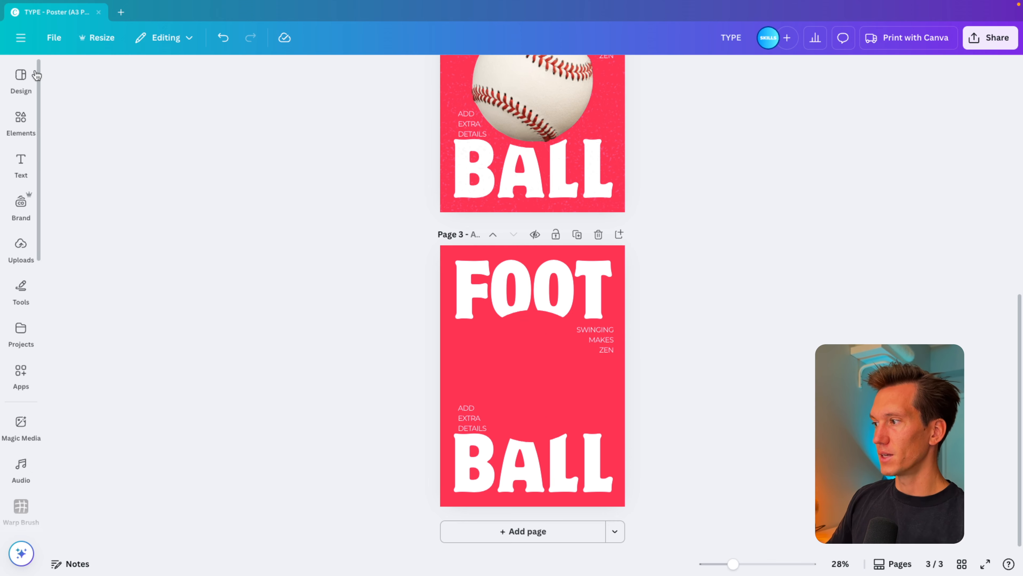
# Search the photos for "football", insert the tilted brown American football between the page 3 headlines and rotate it slightly clockwise.
pyautogui.click(21, 122)
pyautogui.doubleClick(106, 76)
pyautogui.write('football')
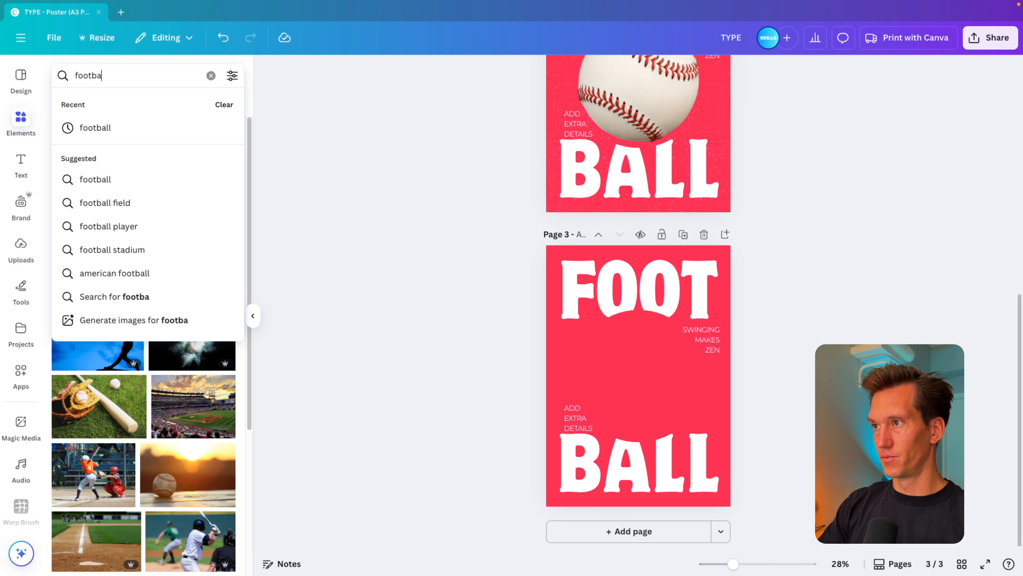
pyautogui.press('Return')
pyautogui.click(91, 186)
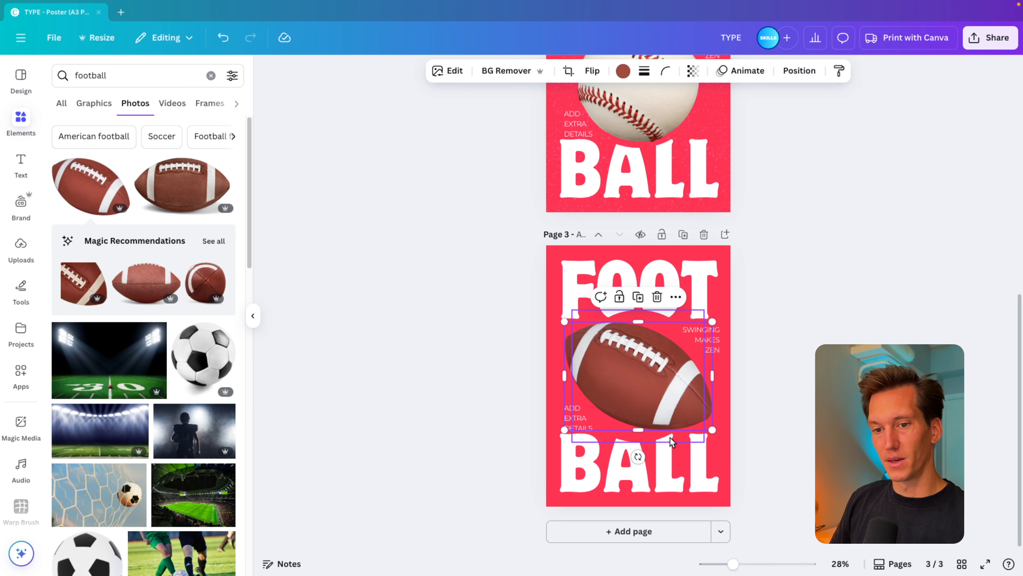
pyautogui.moveTo(638, 456); pyautogui.dragTo(624, 455)
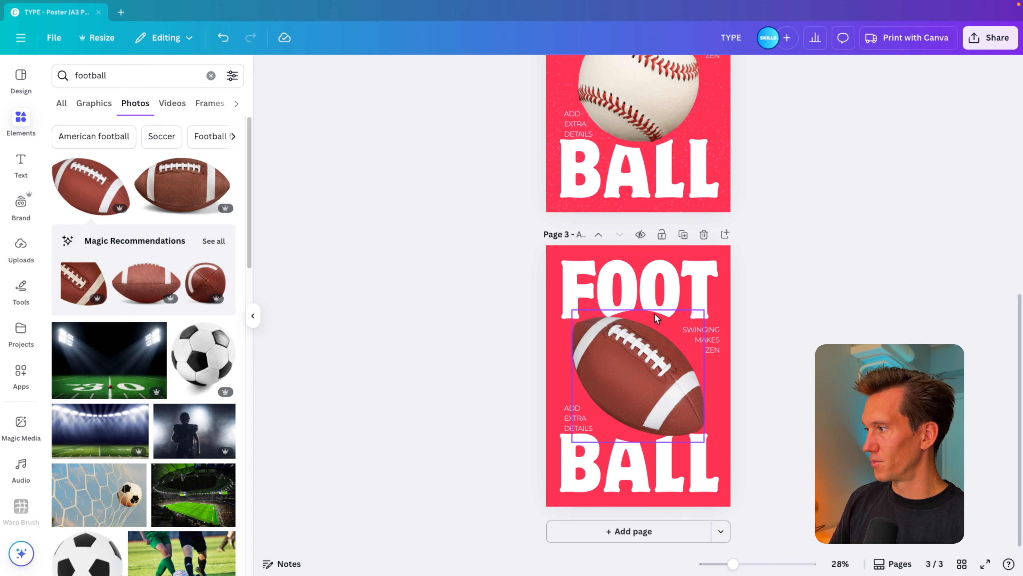
# Rotate the red circle behind the football about 33° counter-clockwise and recolour it lime green.
pyautogui.click(658, 325)
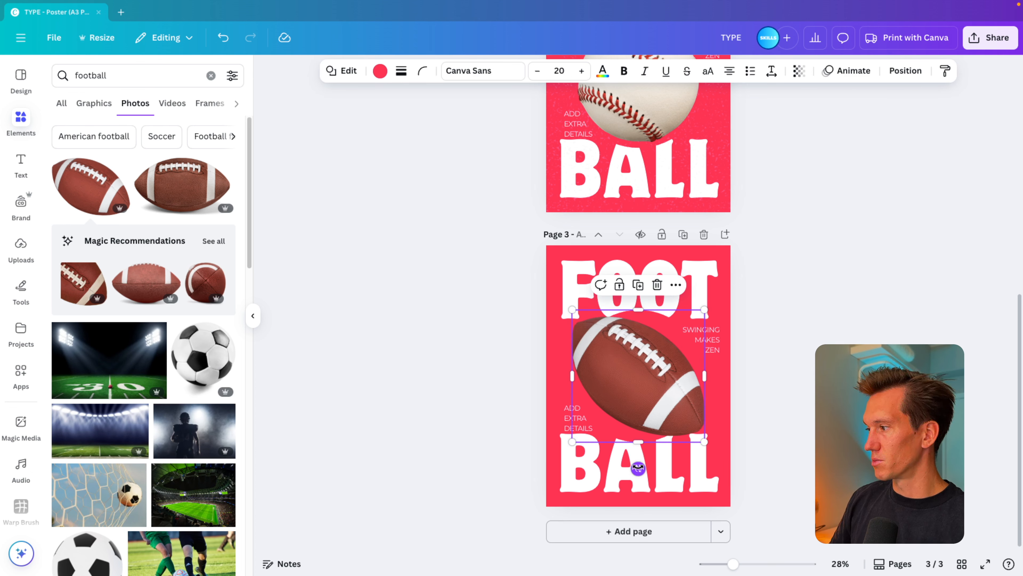
pyautogui.moveTo(638, 468); pyautogui.dragTo(690, 454)
pyautogui.click(380, 71)
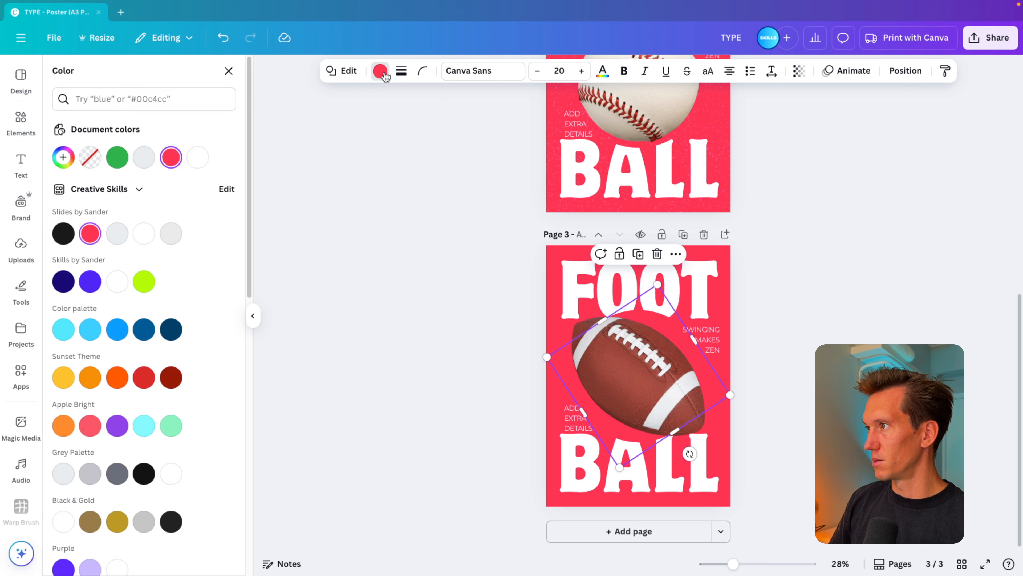
pyautogui.click(144, 281)
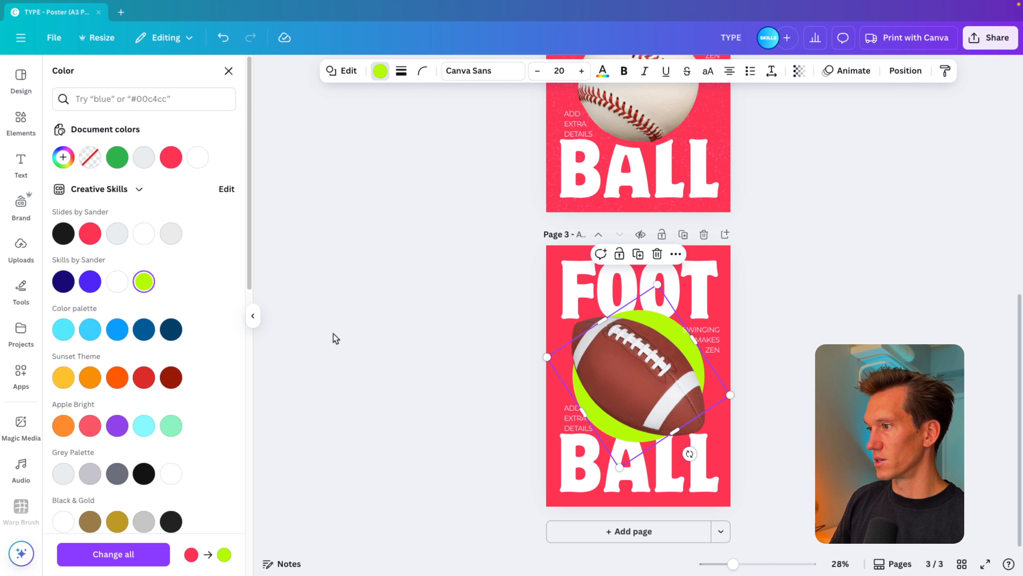
# Stretch and rotate the lime circle into a tilted oval that forms an even outline around the football.
pyautogui.click(553, 364)
pyautogui.moveTo(694, 340); pyautogui.dragTo(672, 354)
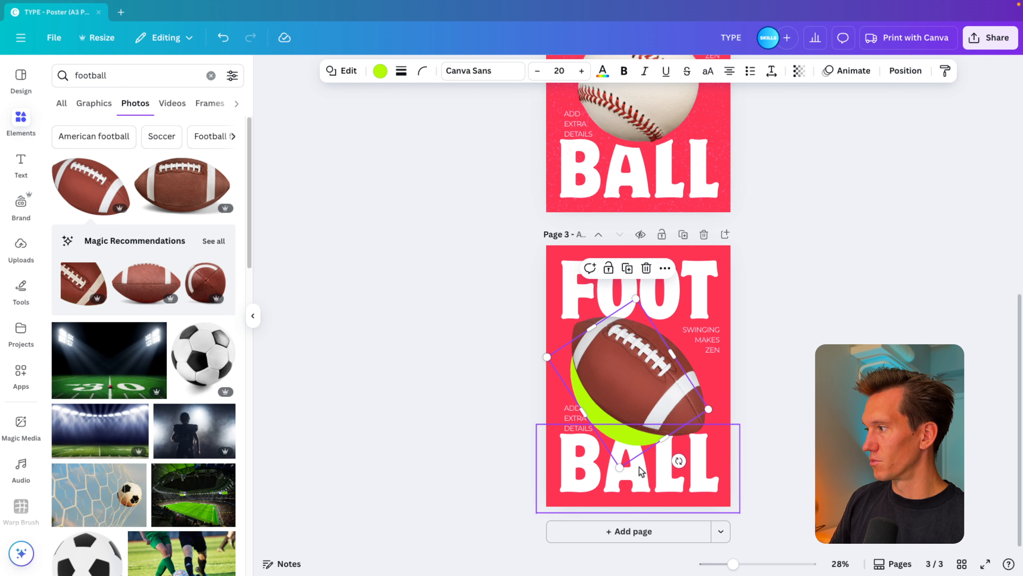
pyautogui.moveTo(583, 412); pyautogui.dragTo(592, 407)
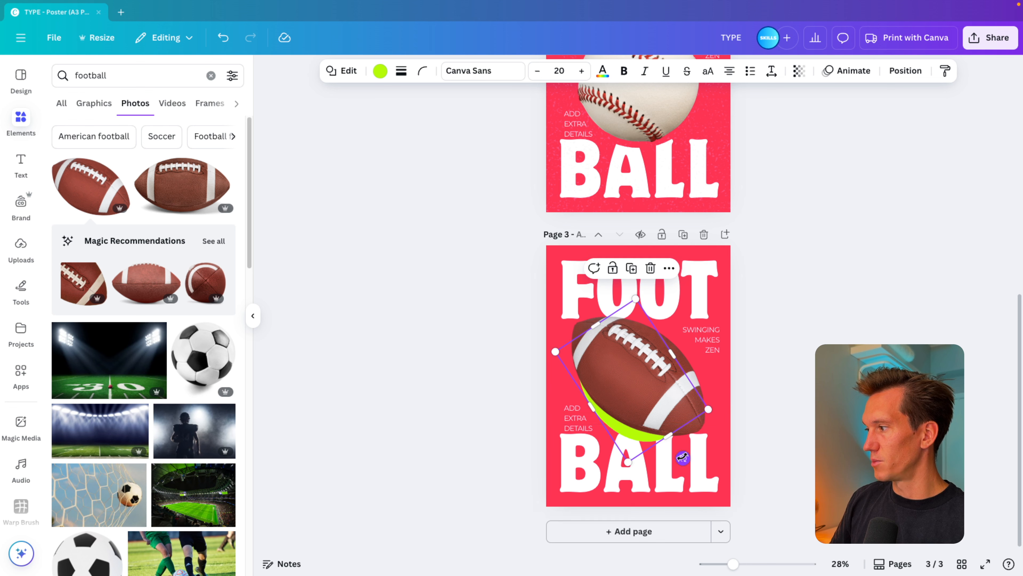
pyautogui.moveTo(683, 457); pyautogui.dragTo(722, 446)
pyautogui.moveTo(714, 383)
pyautogui.mouseDown()
pyautogui.moveTo(740, 382)
pyautogui.moveTo(715, 378)
pyautogui.mouseUp()
pyautogui.moveTo(680, 330); pyautogui.dragTo(677, 334)
pyautogui.moveTo(604, 430); pyautogui.dragTo(610, 422)
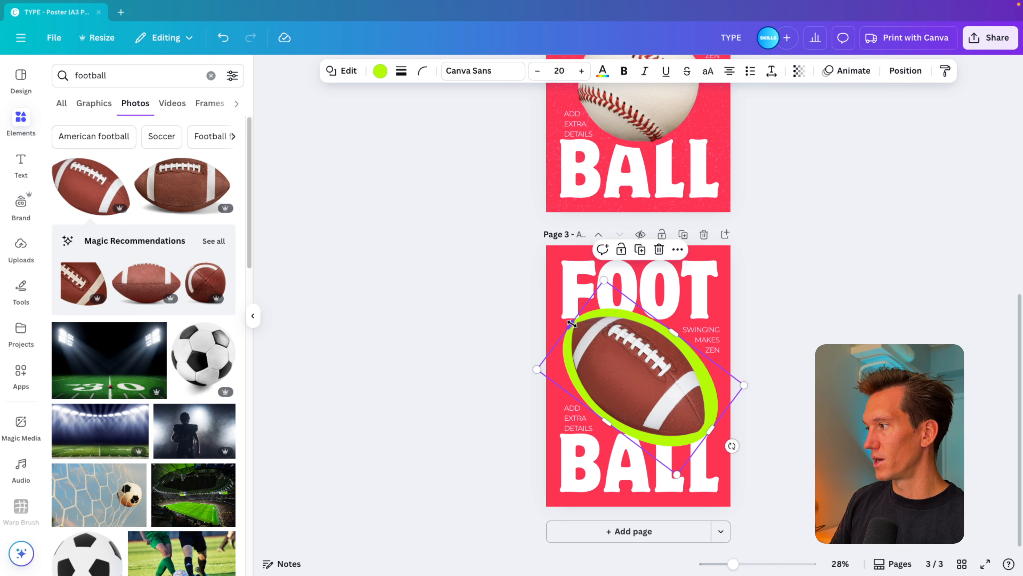
pyautogui.moveTo(571, 323); pyautogui.dragTo(568, 320)
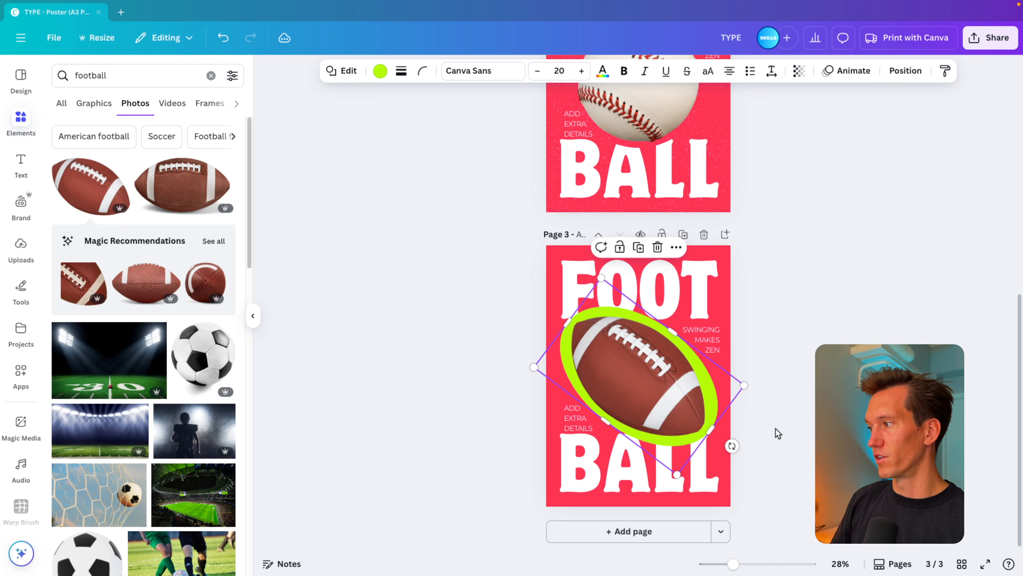
# Fine-tune the tilt and width of the oval behind the football and recolour it bright blue.
pyautogui.moveTo(735, 447); pyautogui.dragTo(738, 443)
pyautogui.moveTo(672, 330); pyautogui.dragTo(671, 331)
pyautogui.click(380, 71)
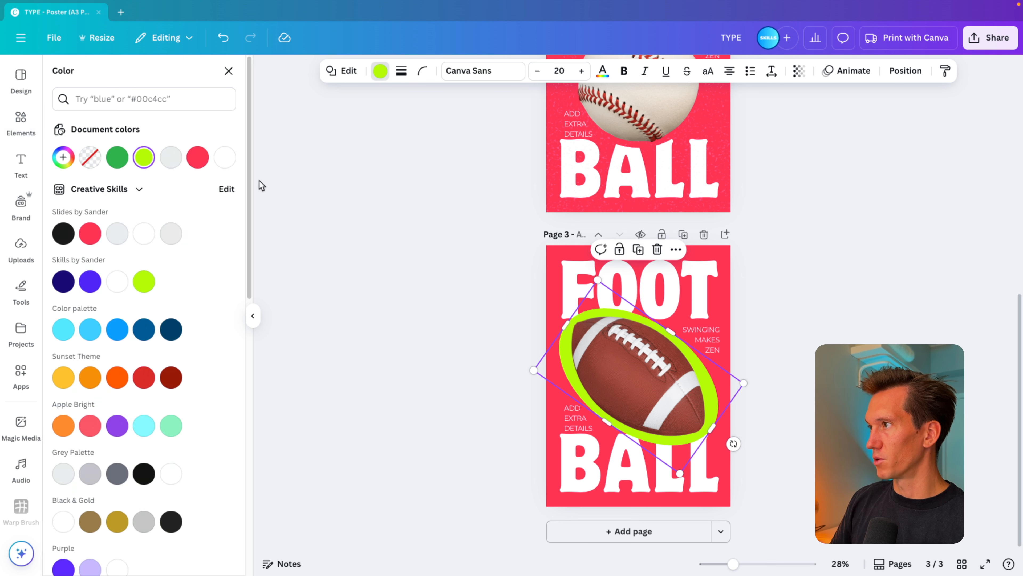
pyautogui.click(95, 237)
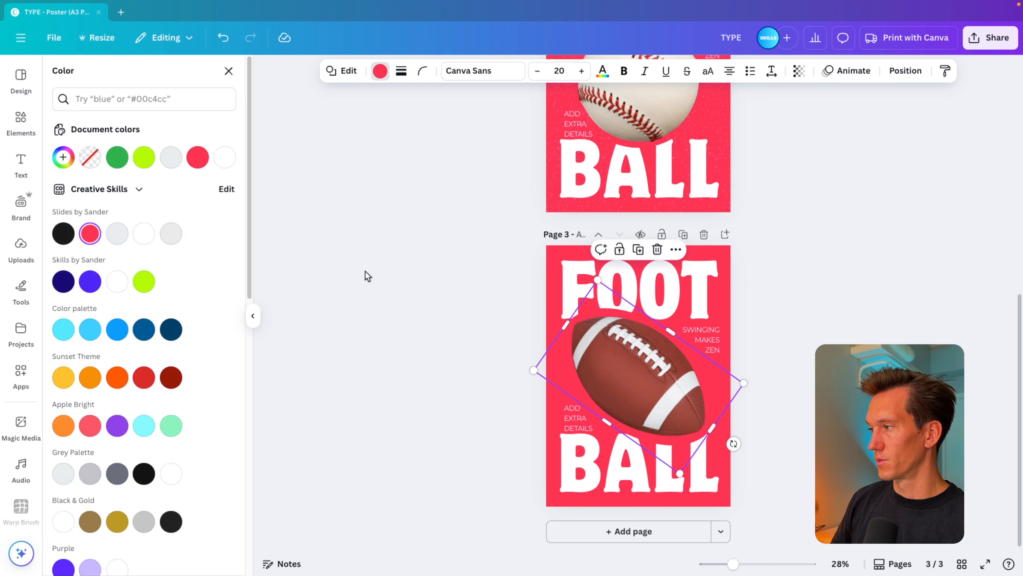
pyautogui.click(89, 329)
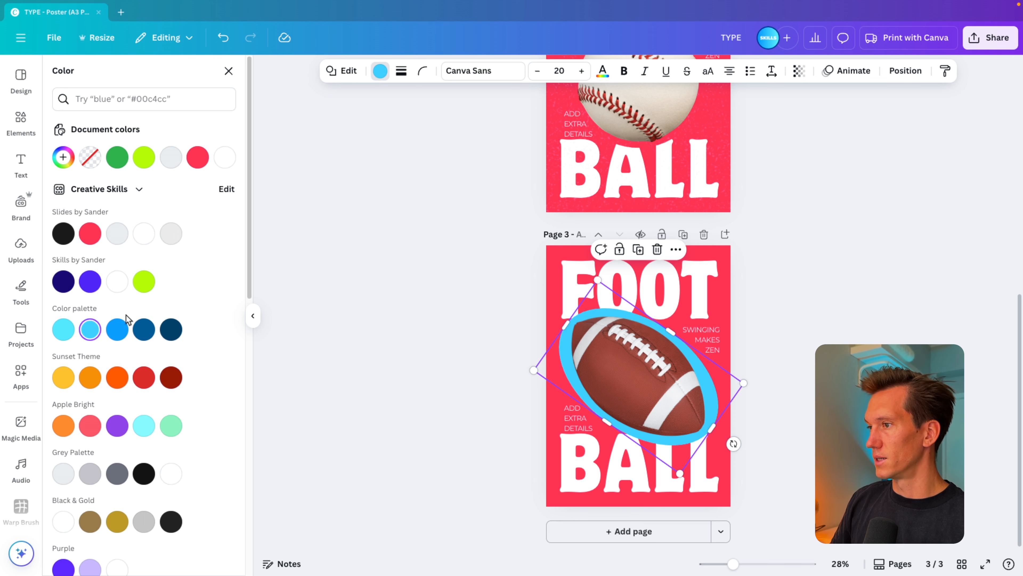
pyautogui.click(117, 329)
# Change the page 3 background to the same bright blue as the oval.
pyautogui.click(551, 330)
pyautogui.click(117, 329)
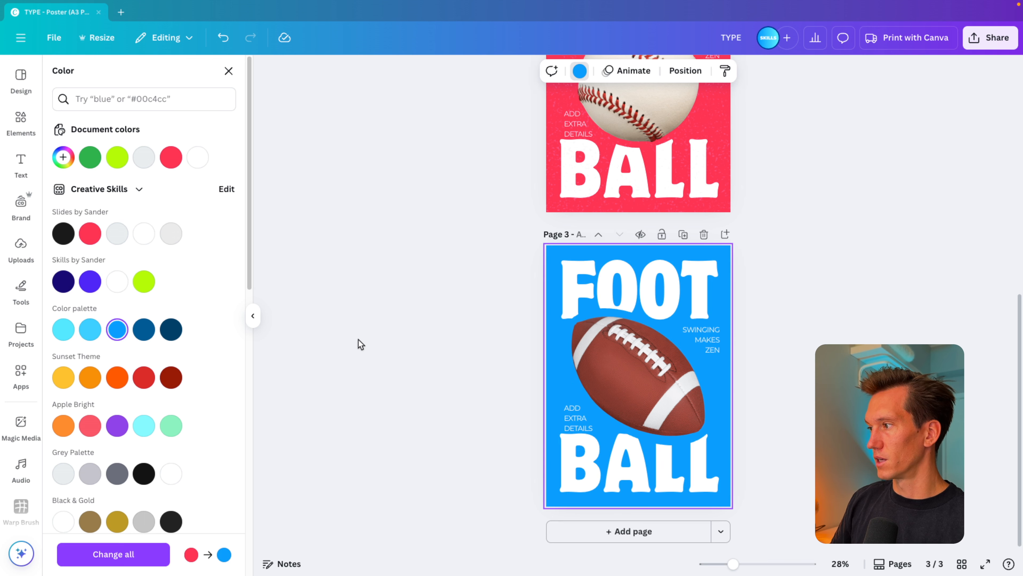
pyautogui.click(358, 339)
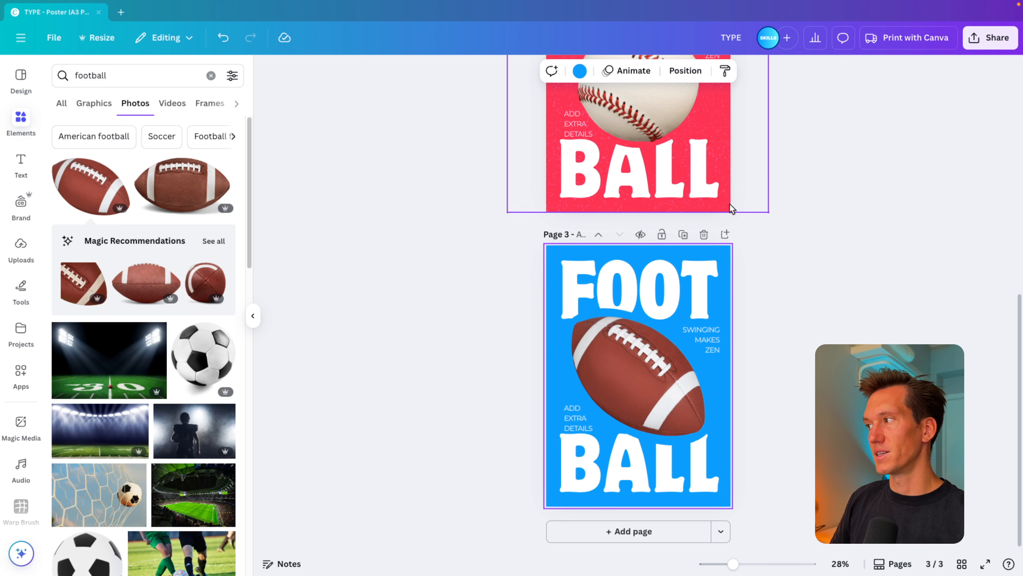
# Copy the dust texture overlay from the page 2 baseball poster onto the page 3 football poster.
pyautogui.scroll(3, 731, 208)
pyautogui.click(730, 242)
pyautogui.click(691, 391)
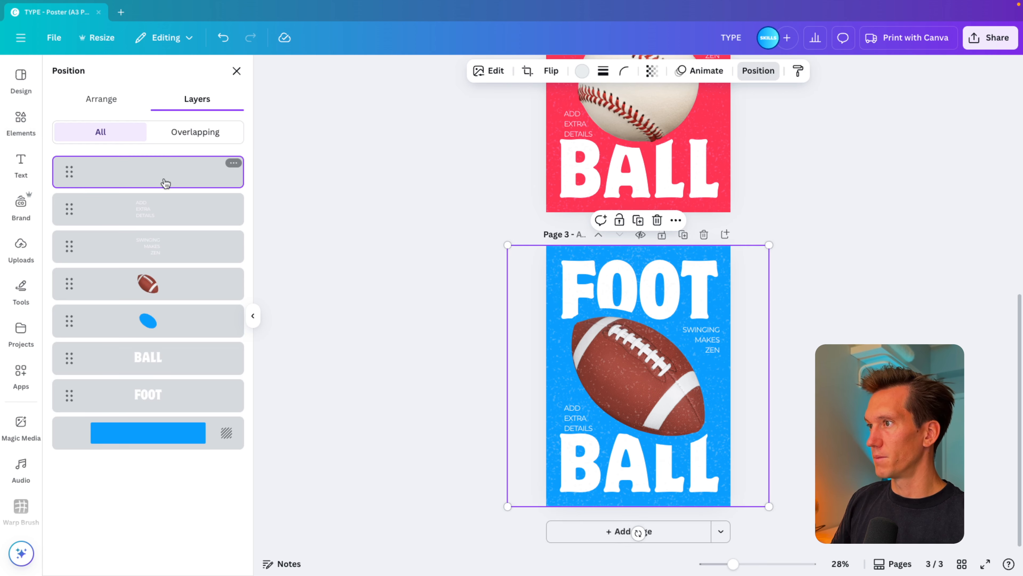
pyautogui.moveTo(165, 183); pyautogui.dragTo(160, 284)
pyautogui.press('Escape')
pyautogui.scroll(15, 745, 289)
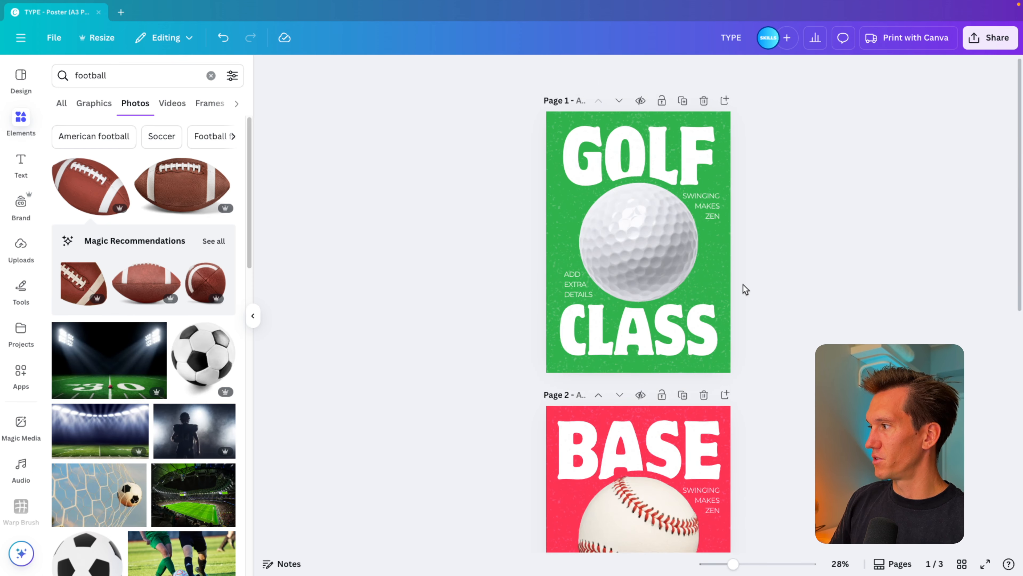
# Present the design full screen from page 1 and view the golf, baseball and football posters in turn.
pyautogui.click(995, 564)
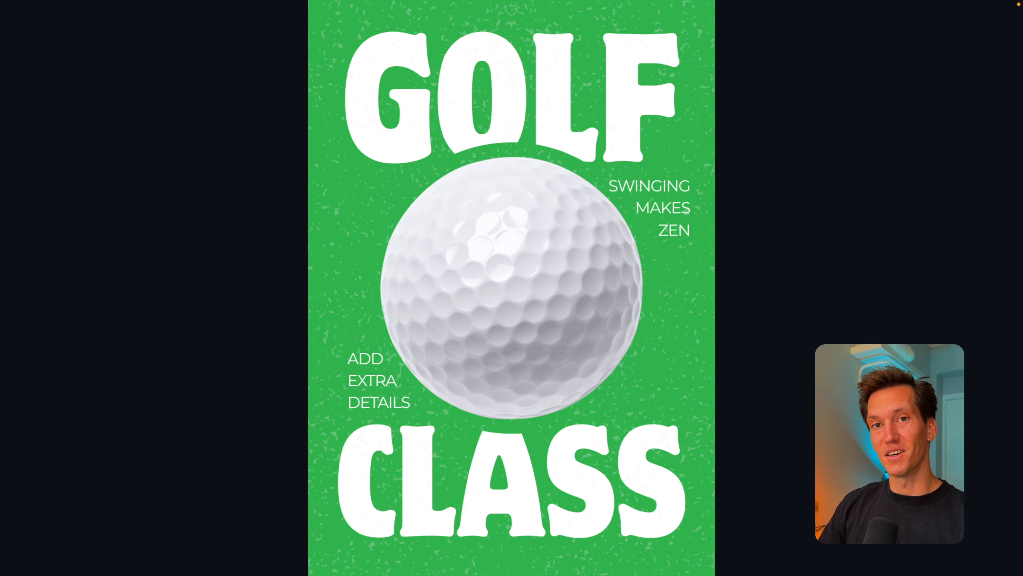
pyautogui.press('Right')
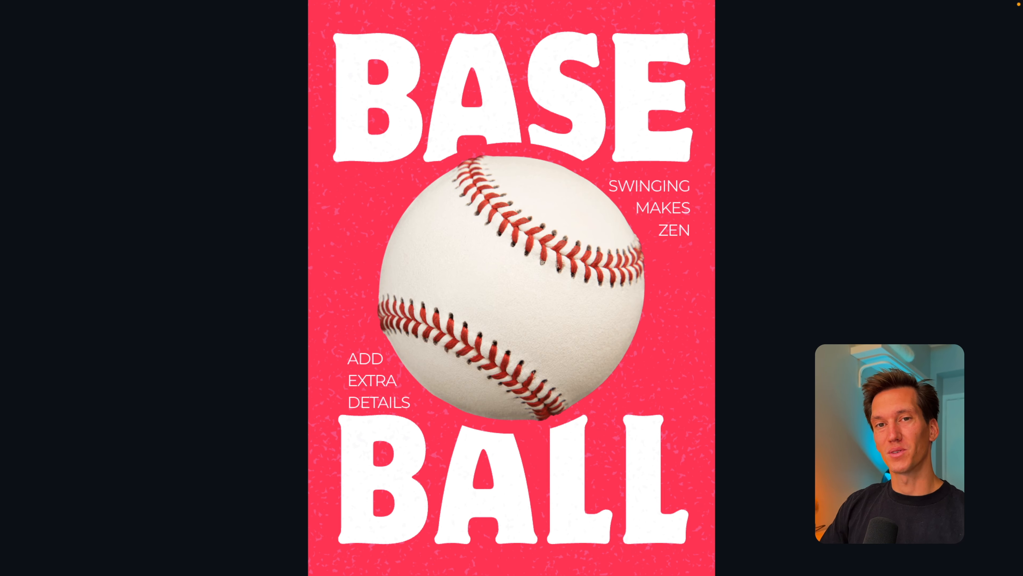
pyautogui.press('Right')
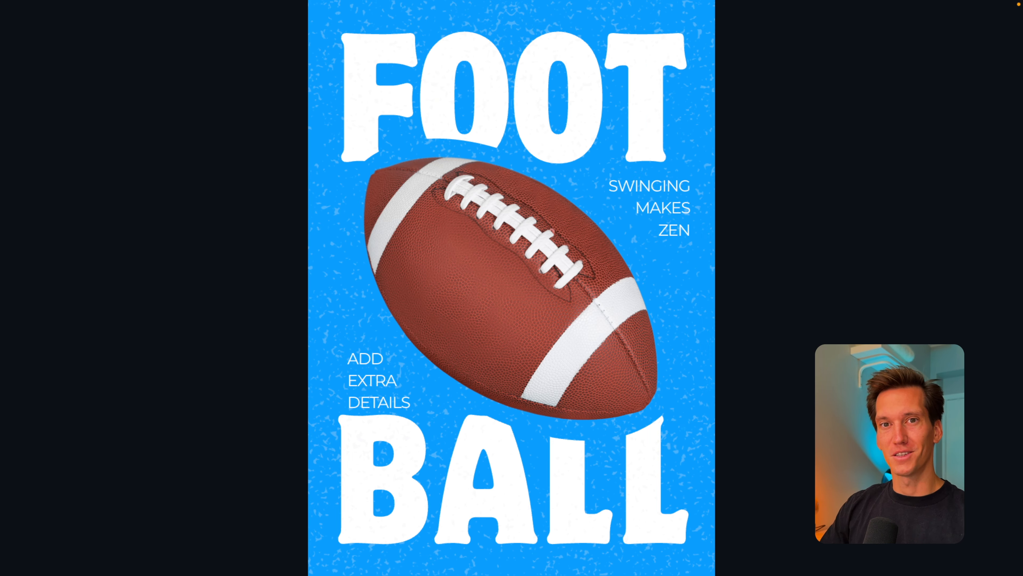